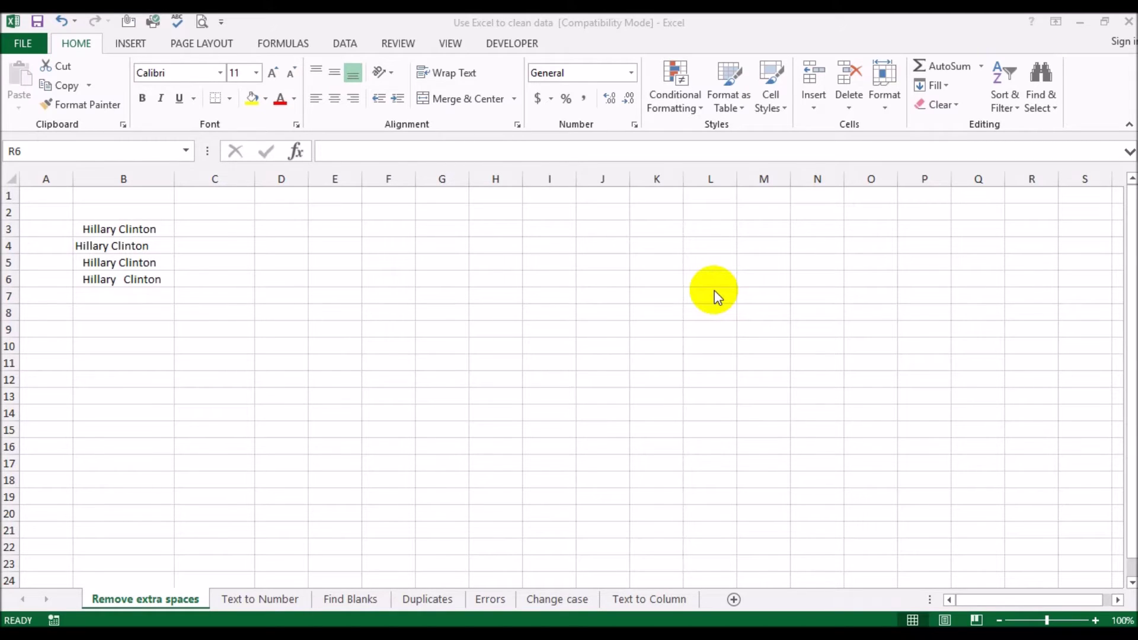
Inspect the leading, trailing and double spaces in the names in B3:B6.
left_click(135, 228)
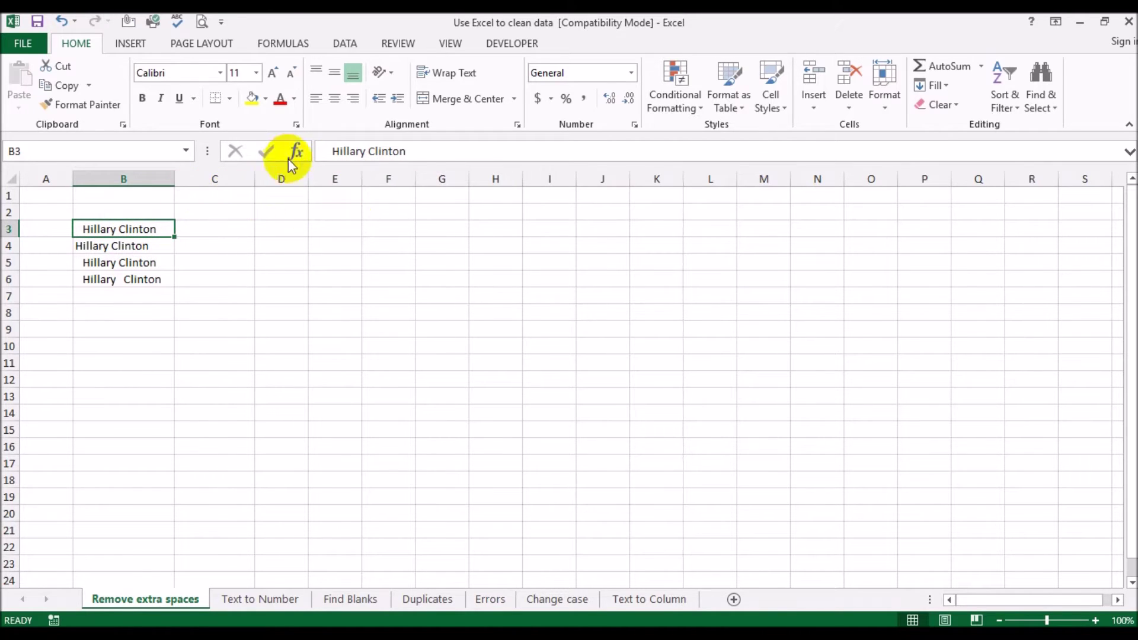
left_click(325, 151)
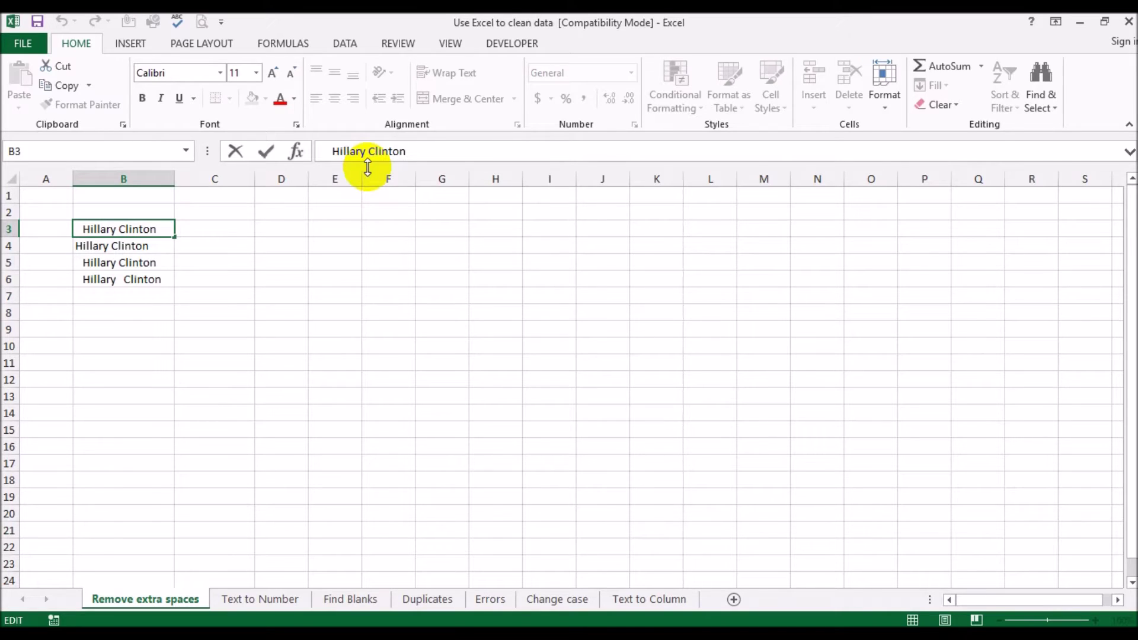
left_click(170, 245)
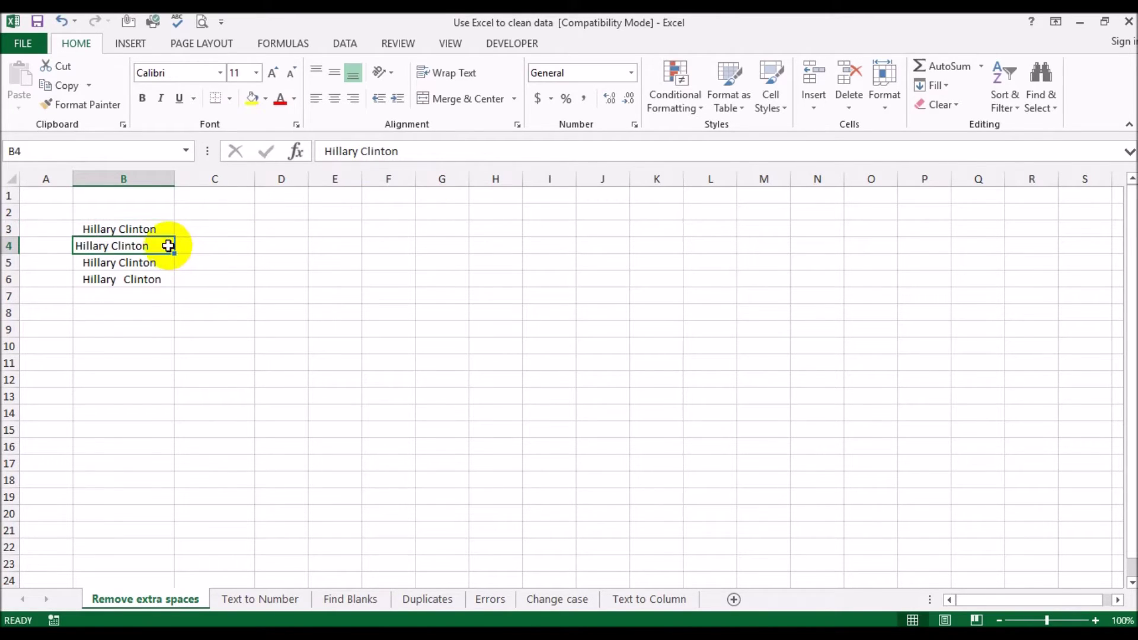
left_click(469, 152)
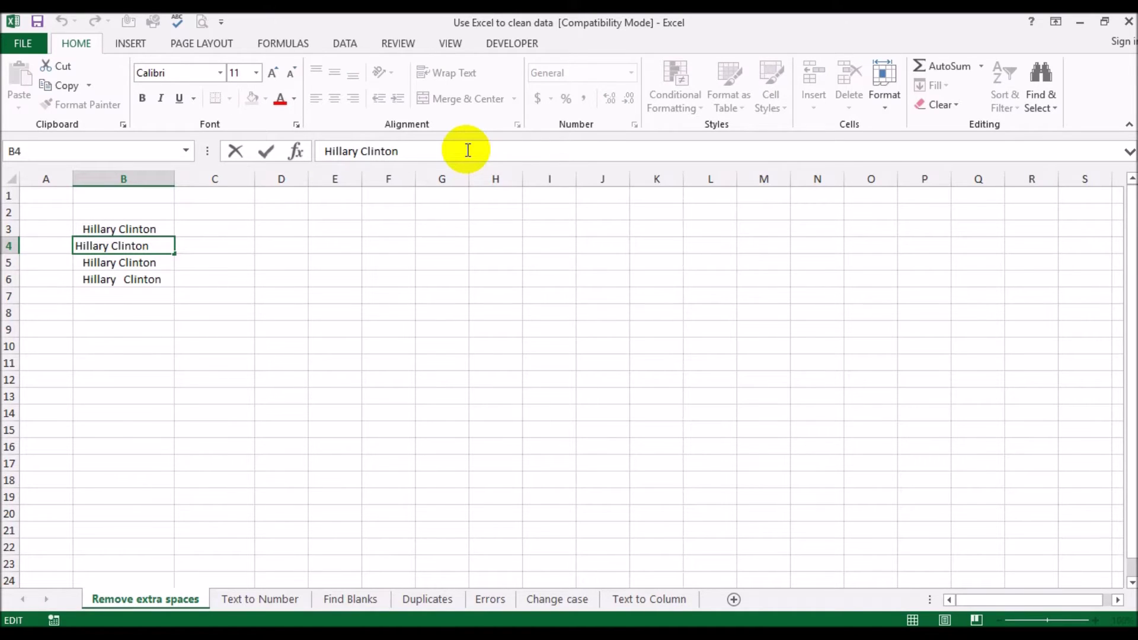
left_click(145, 265)
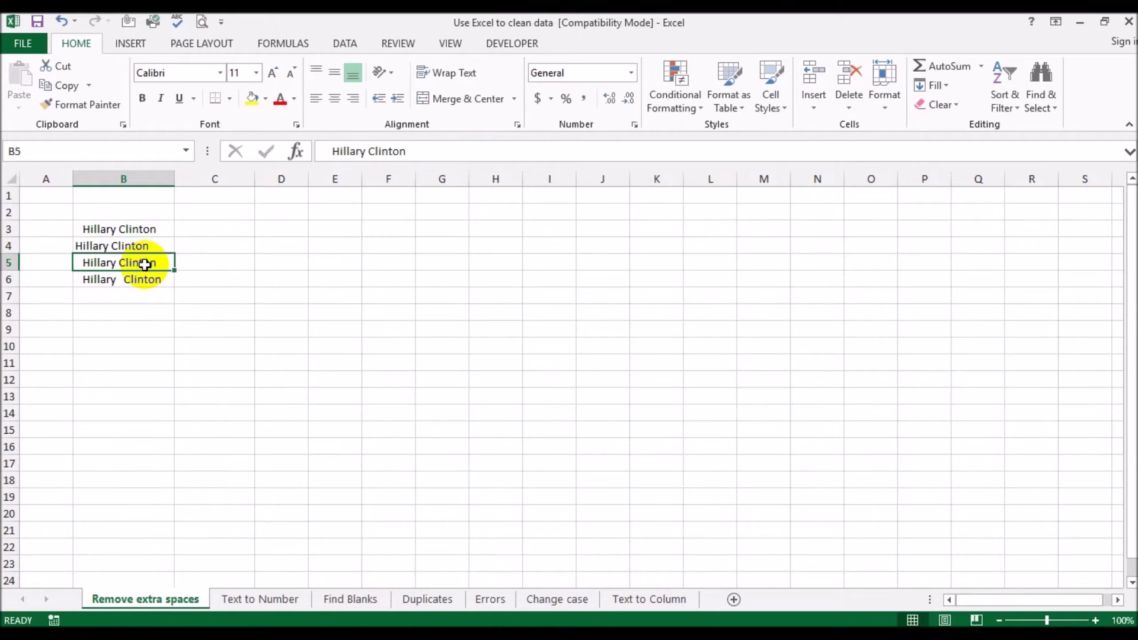
left_click(316, 152)
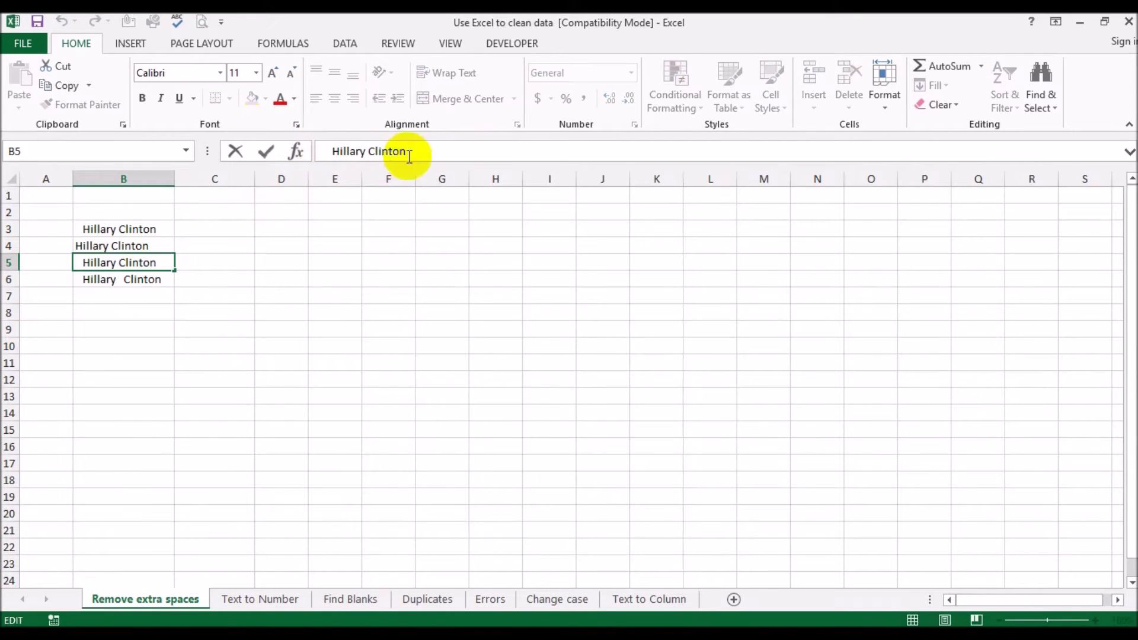
left_click(450, 147)
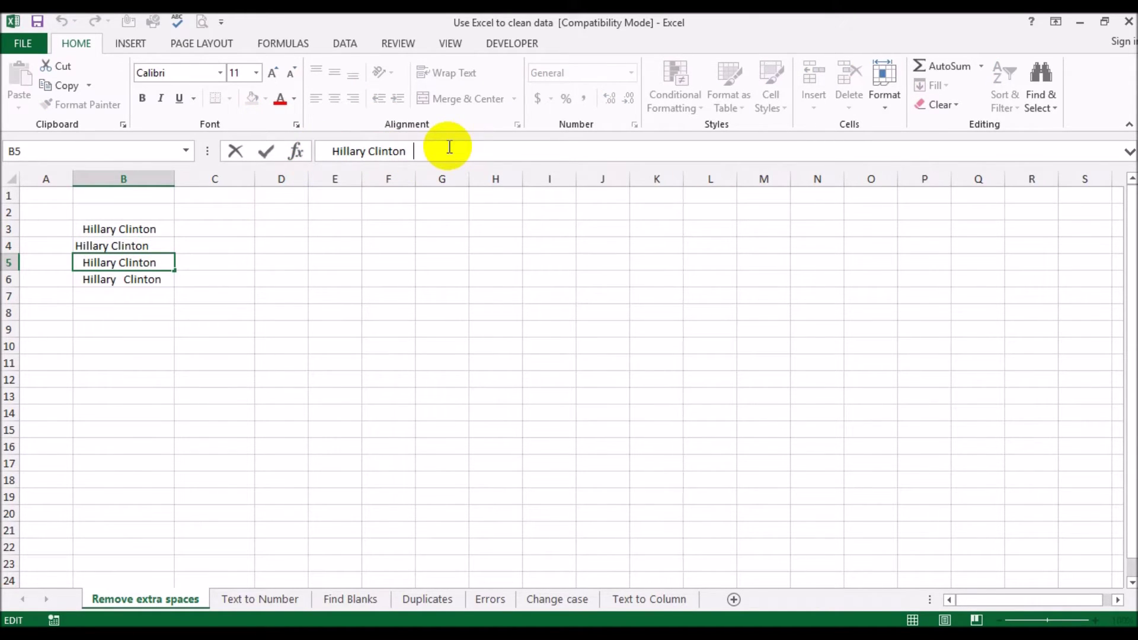
left_click(101, 280)
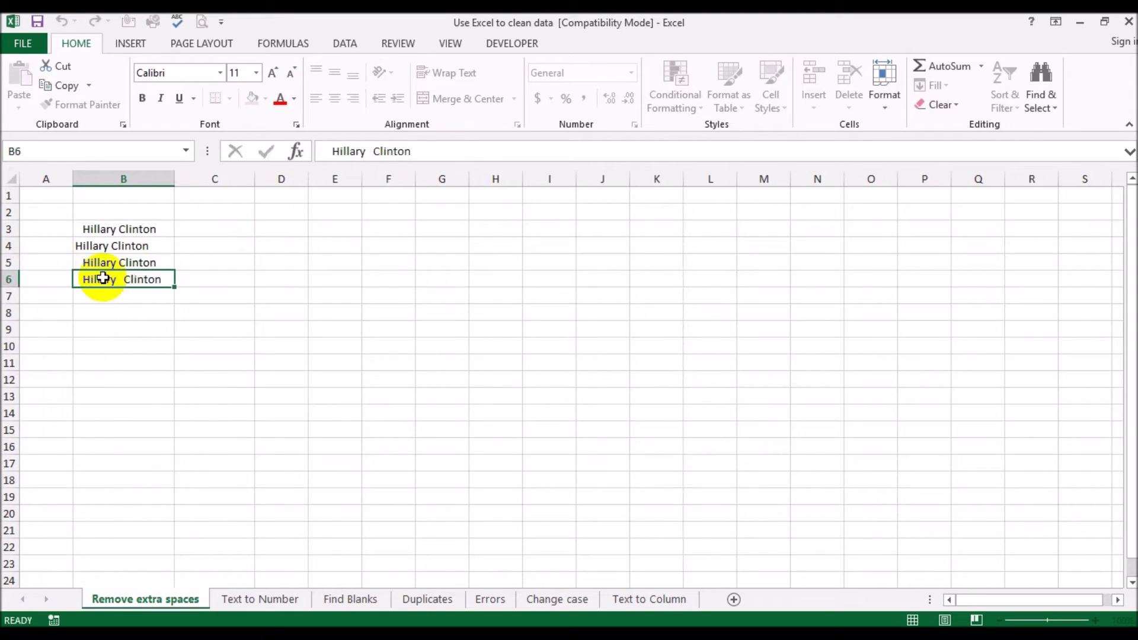
left_click(317, 151)
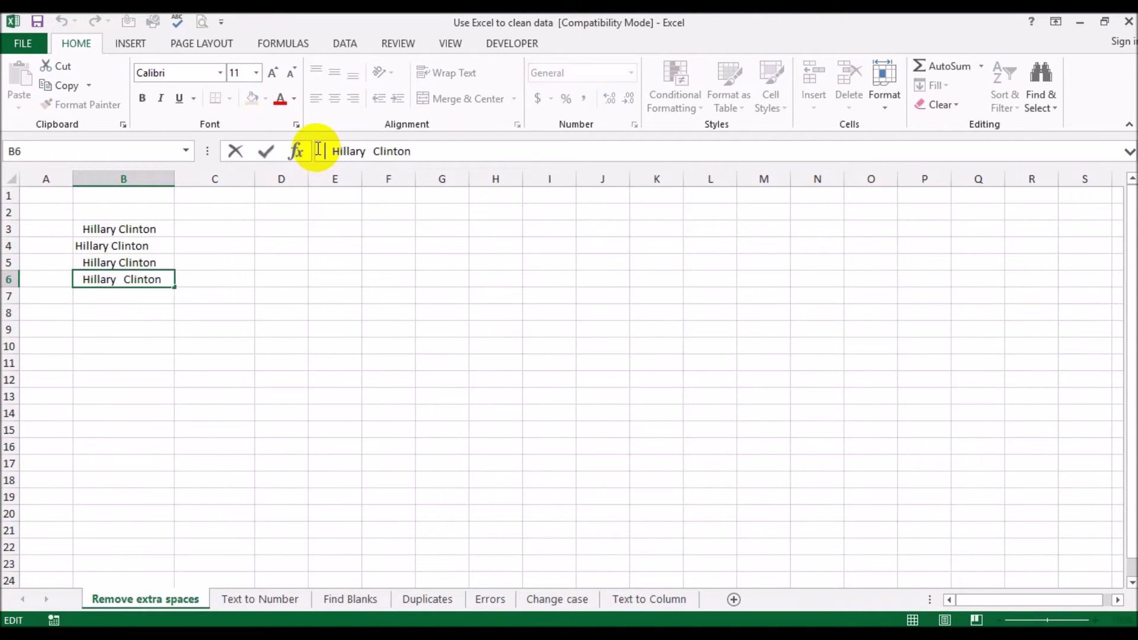
left_click(373, 152)
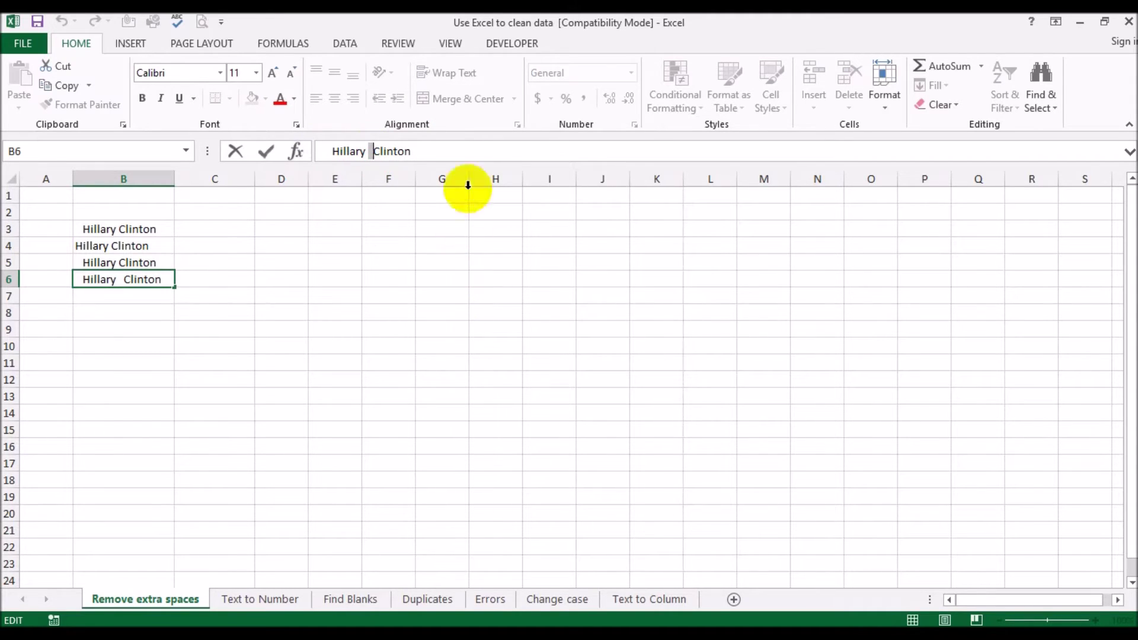
left_click(458, 147)
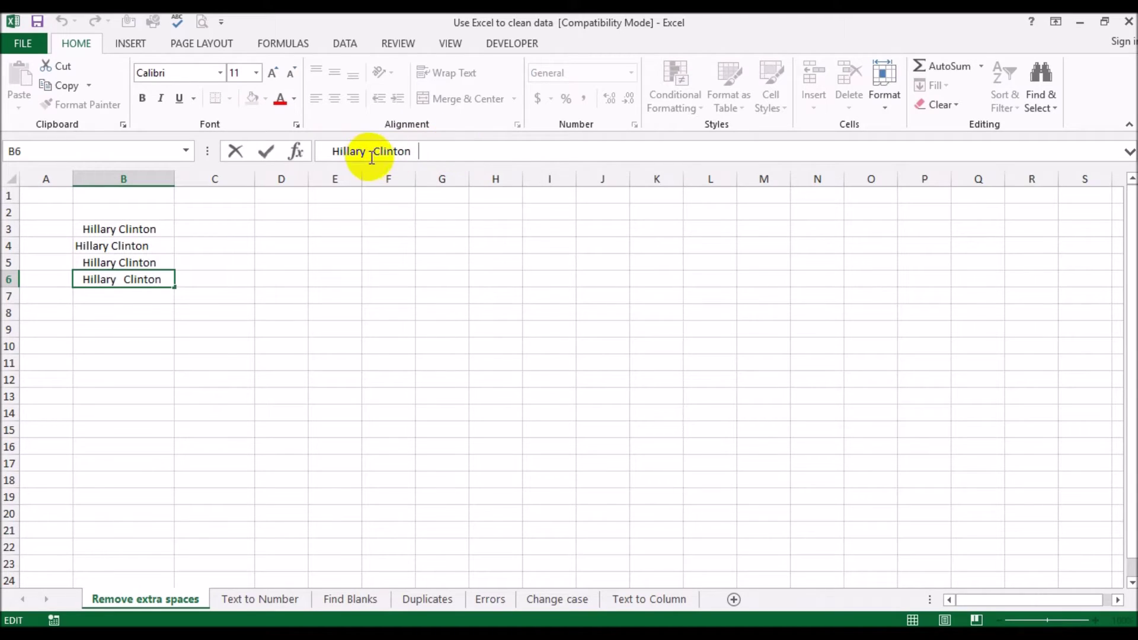
left_click(287, 314)
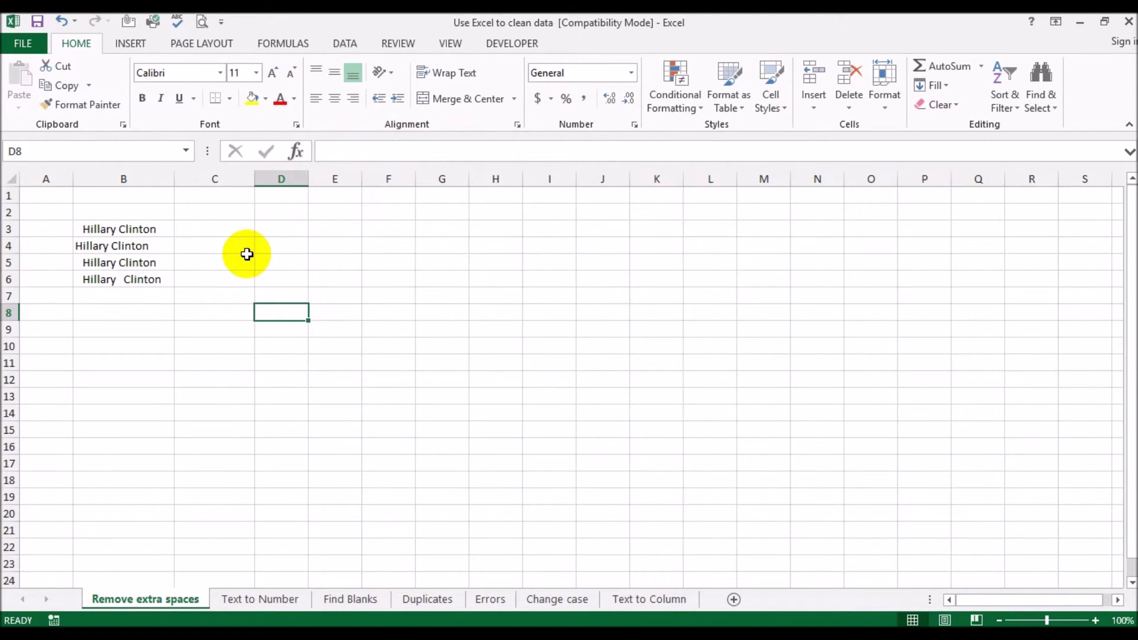
Enter =TRIM(B3) in C3 and fill it down to C6.
left_click(236, 226)
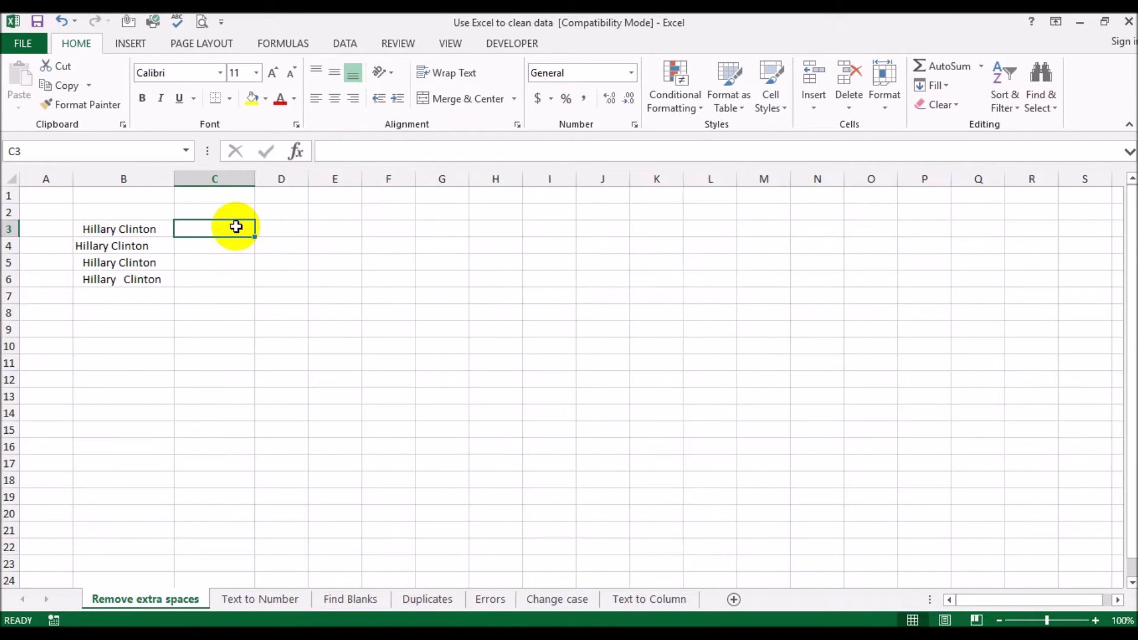
type("=trim(")
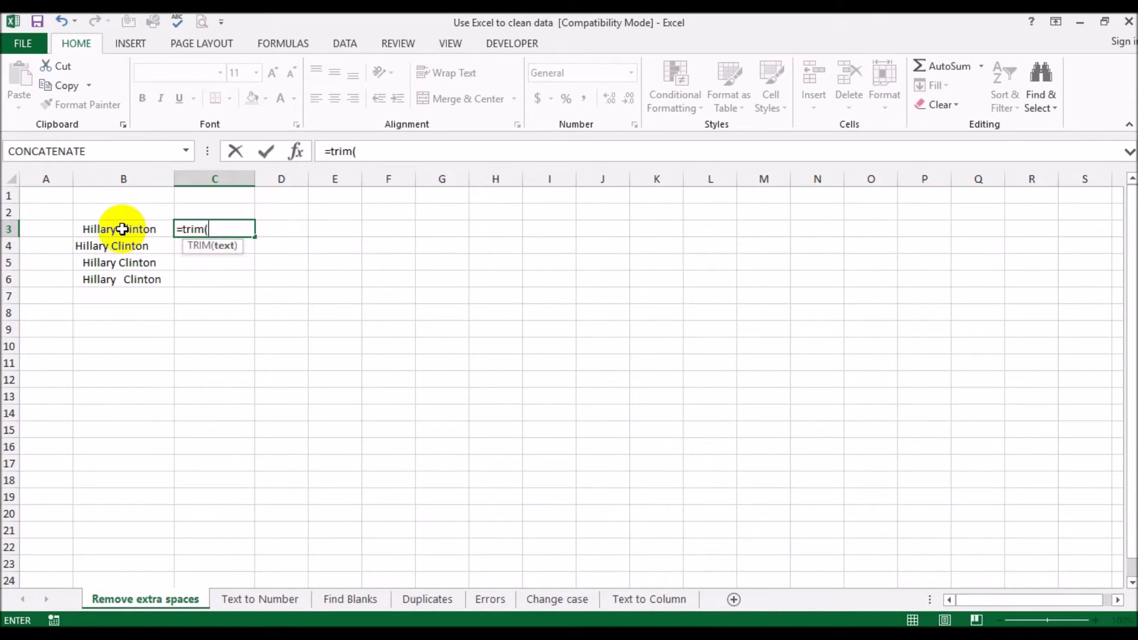
left_click(121, 230)
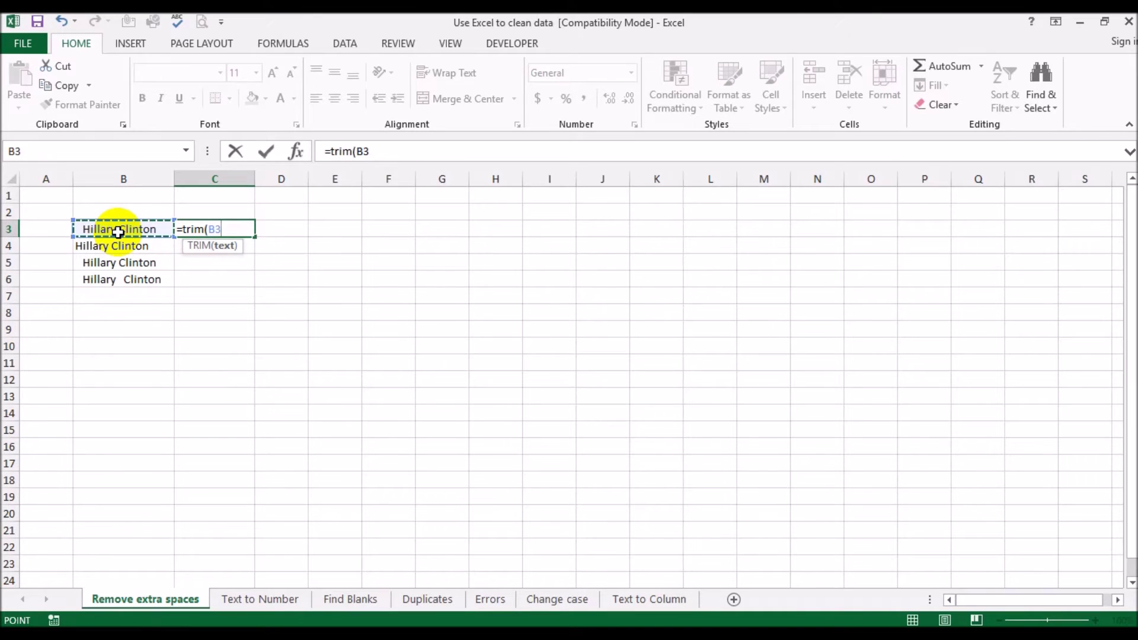
type(")")
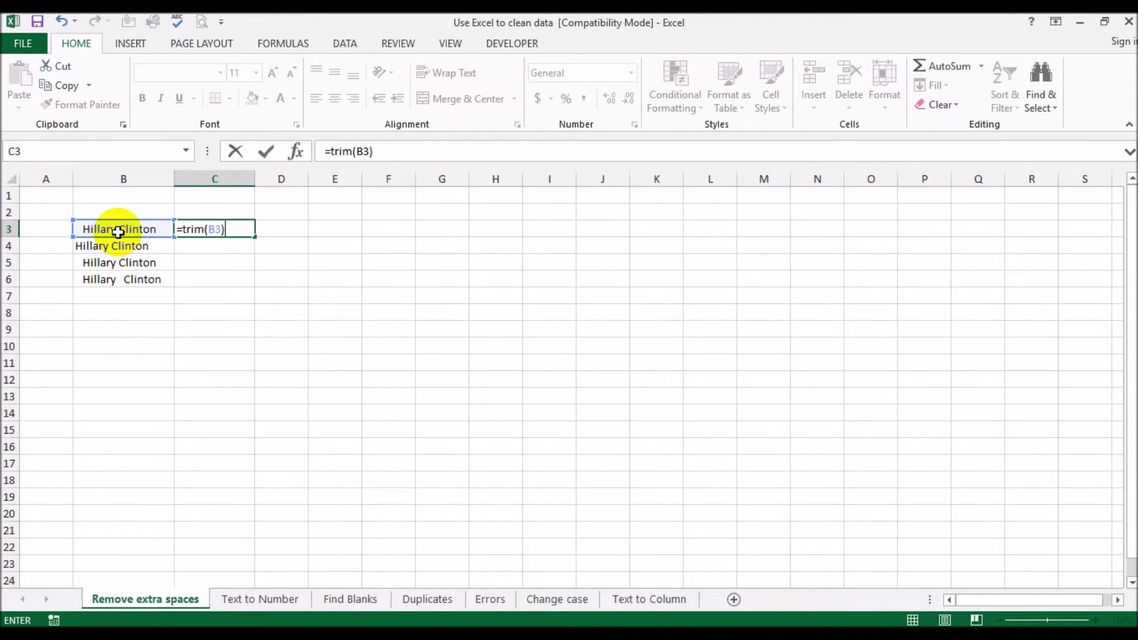
key("Return")
left_click(220, 230)
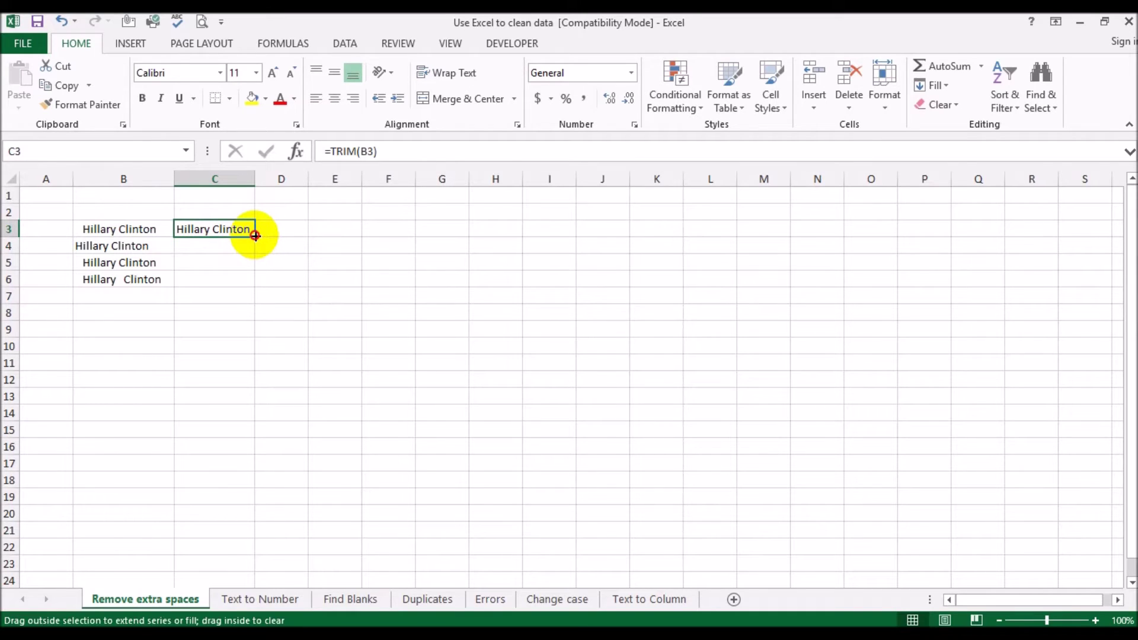
left_click_drag(255, 235, 248, 284)
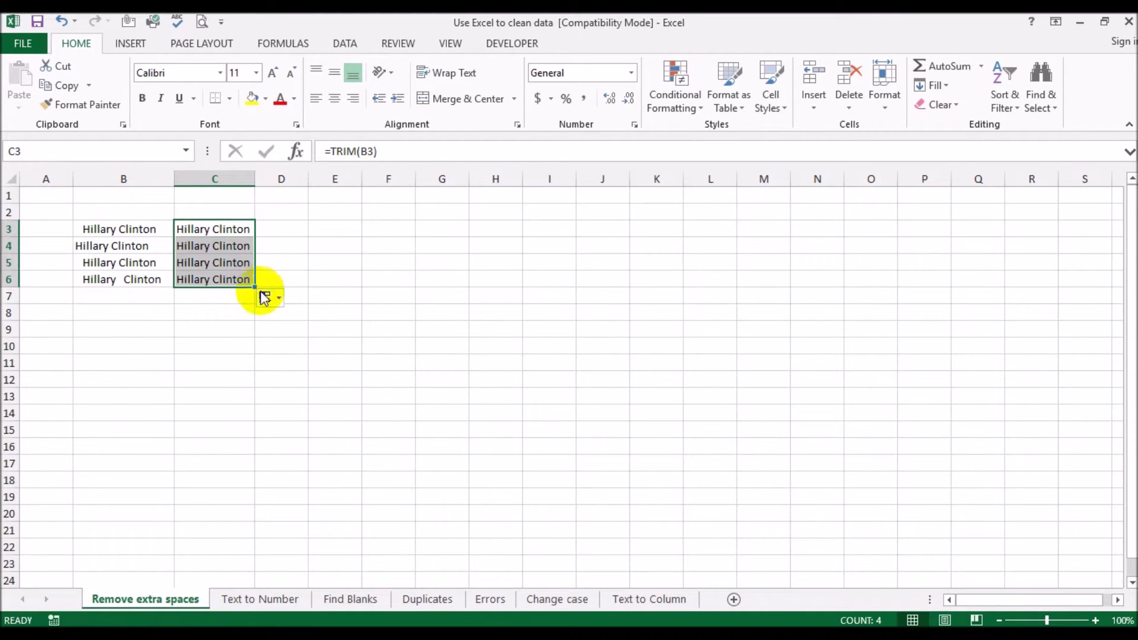
left_click(319, 293)
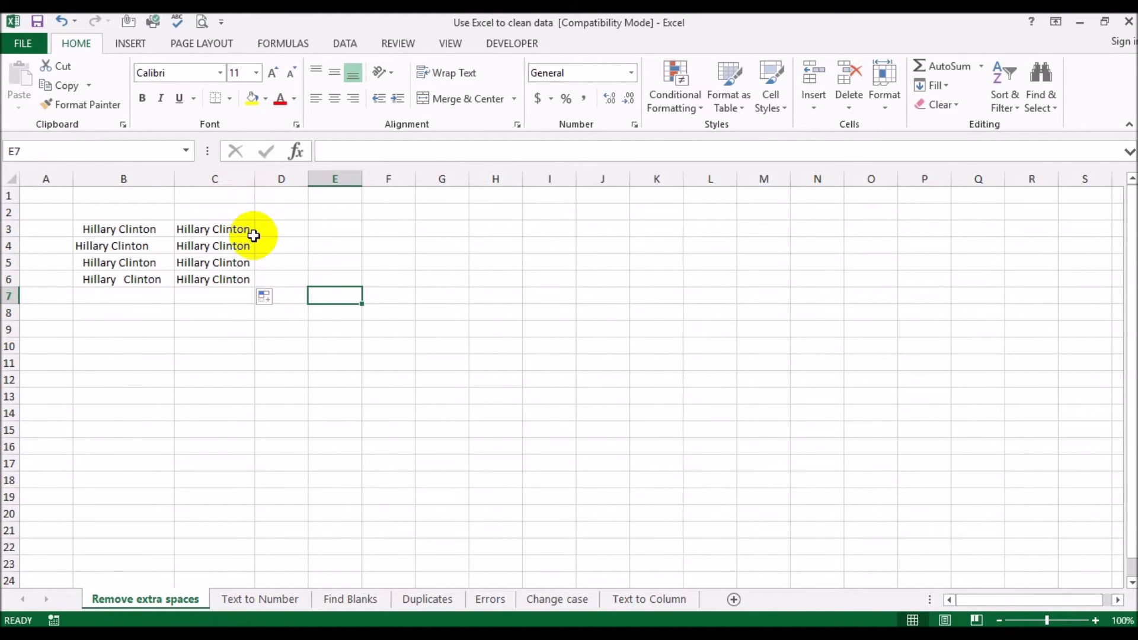
Compare the original spacing in B3 and B4 with the trimmed results in C3:C5.
left_click(139, 229)
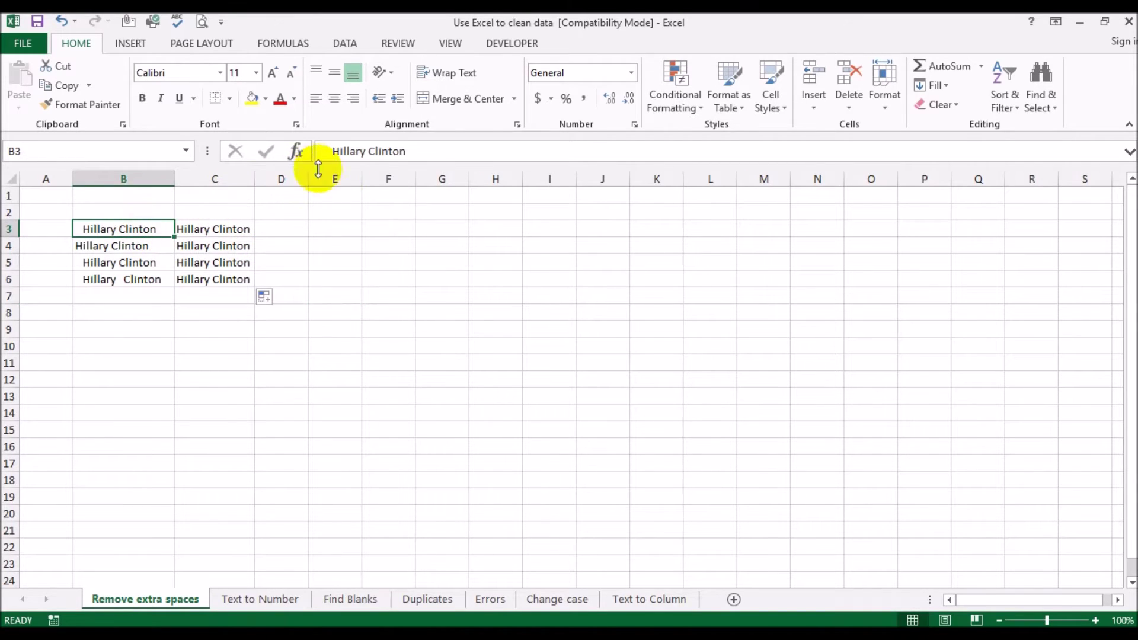
left_click(326, 152)
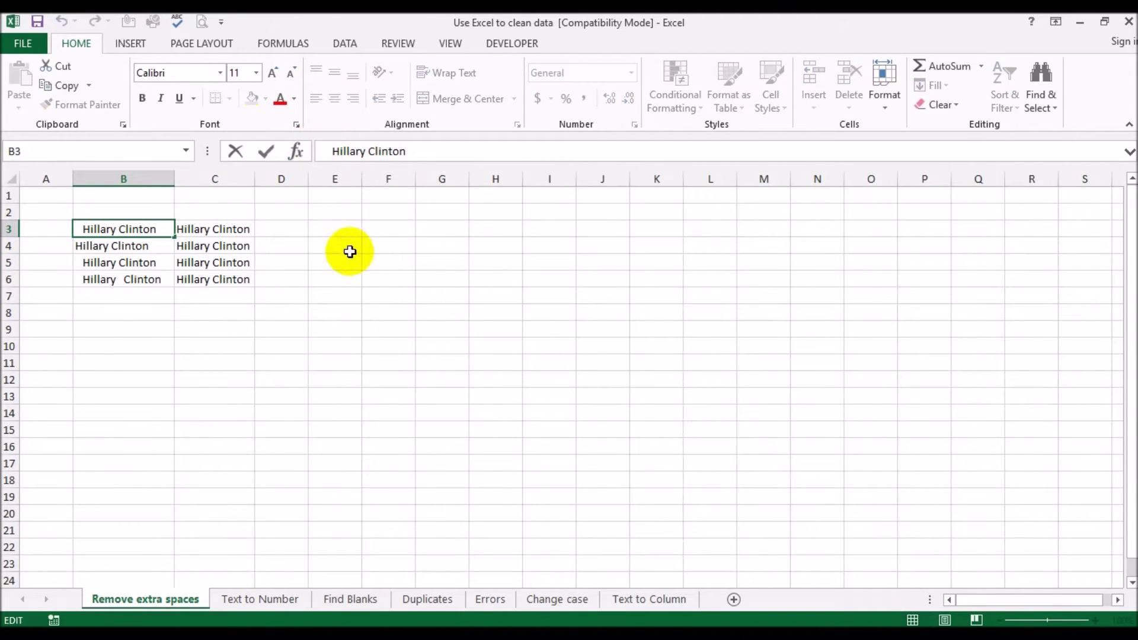
left_click(373, 262)
left_click(240, 226)
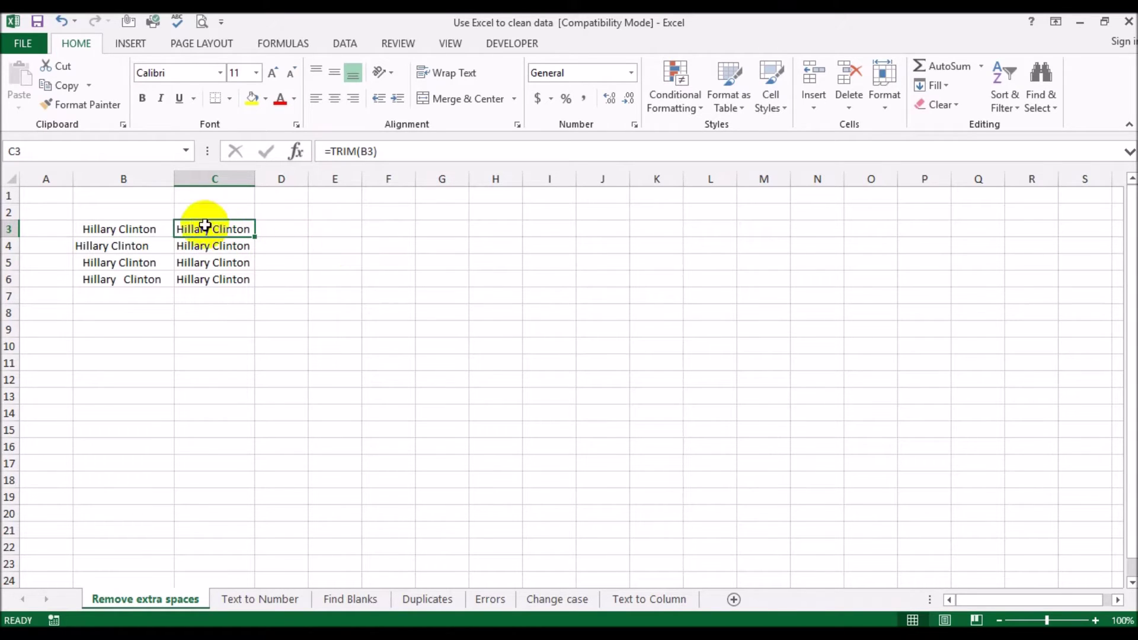
left_click(150, 246)
left_click(465, 151)
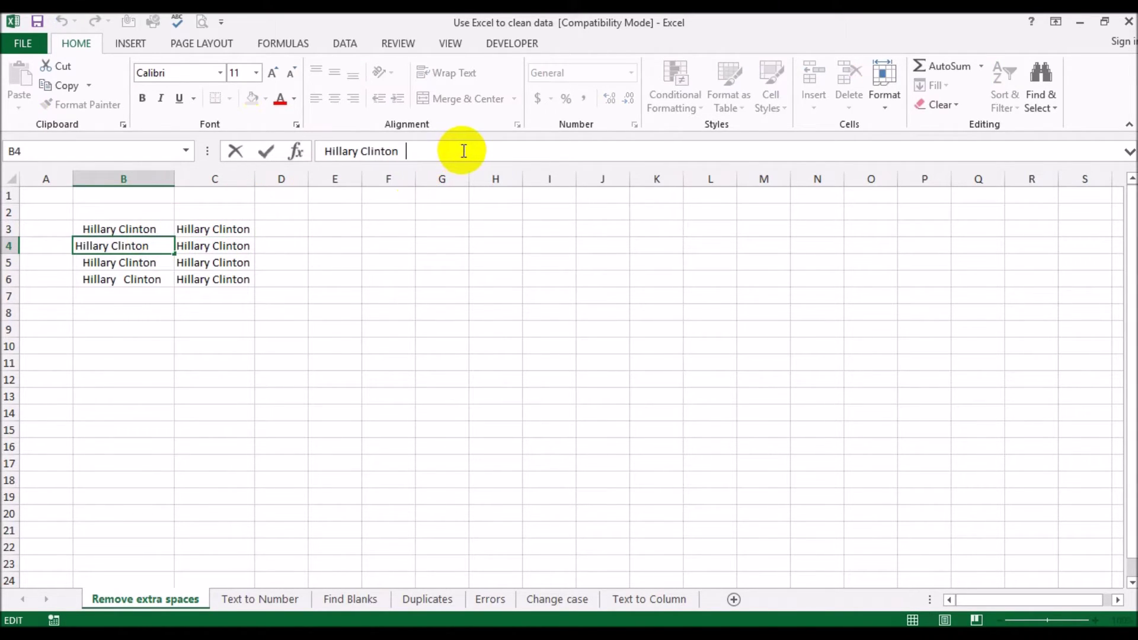
left_click(444, 250)
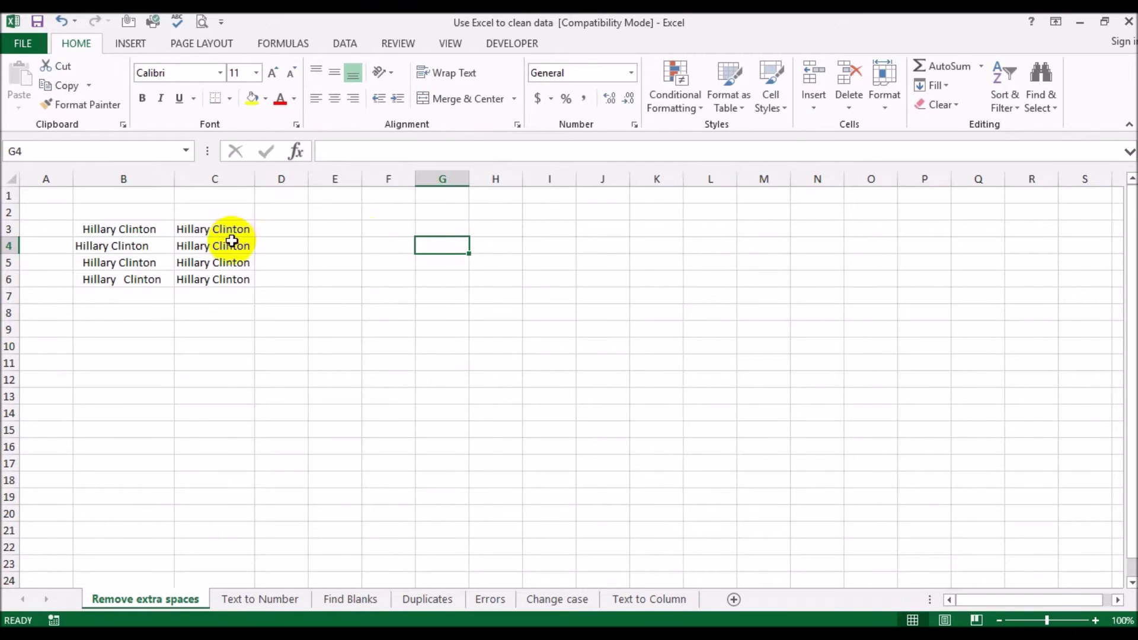
left_click(229, 258)
left_click(230, 244)
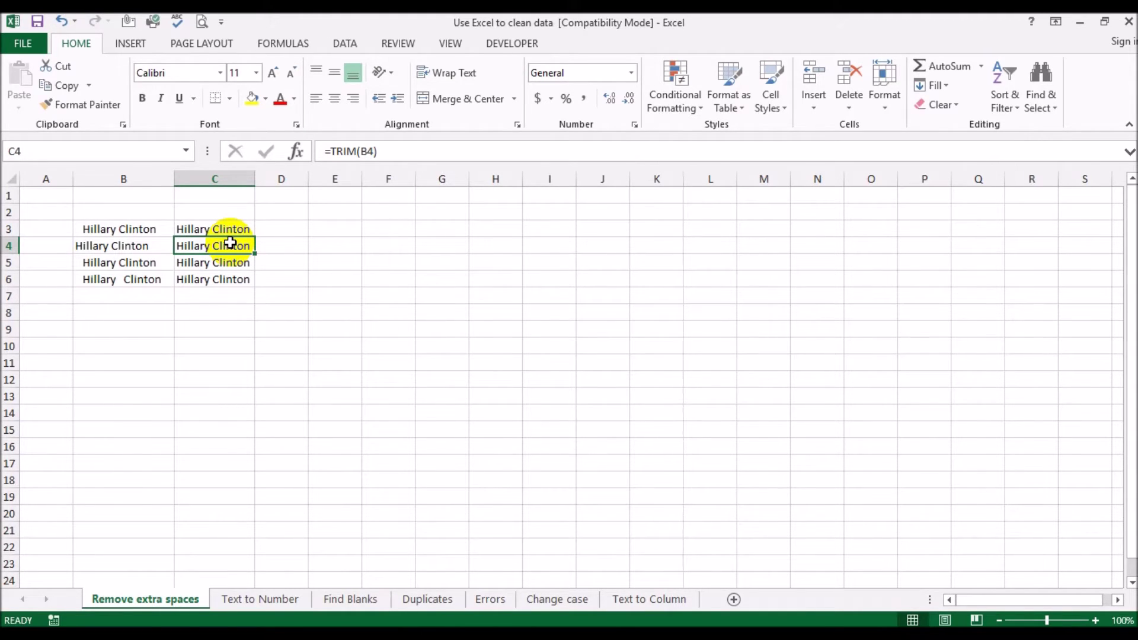
Check the double-spaced name in B6 against its TRIM result in C6.
left_click(140, 284)
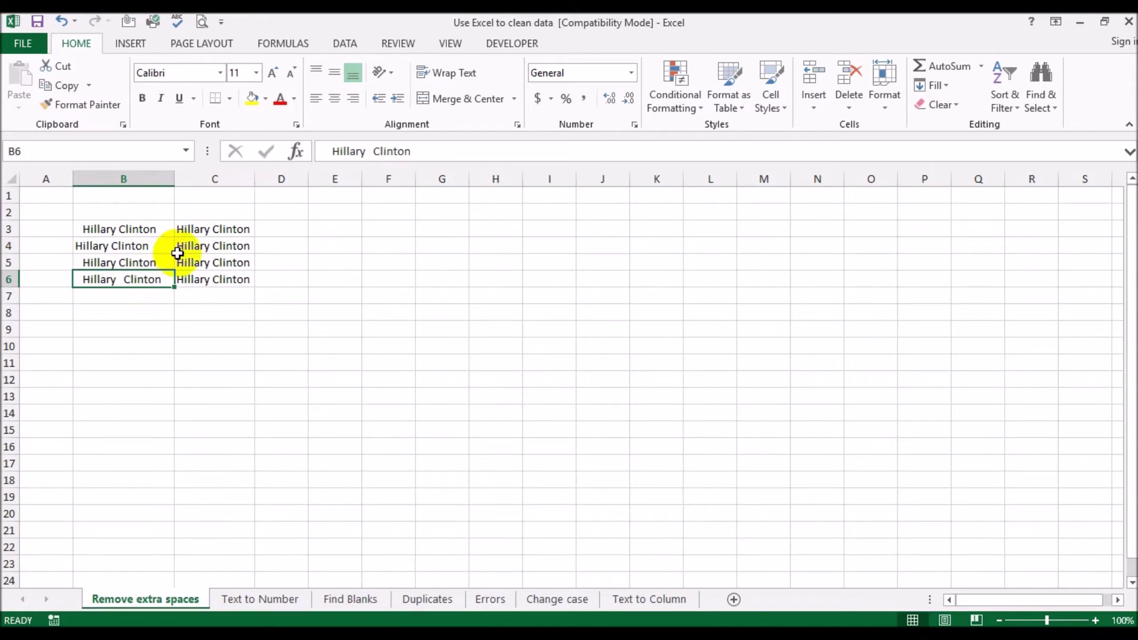
left_click(321, 147)
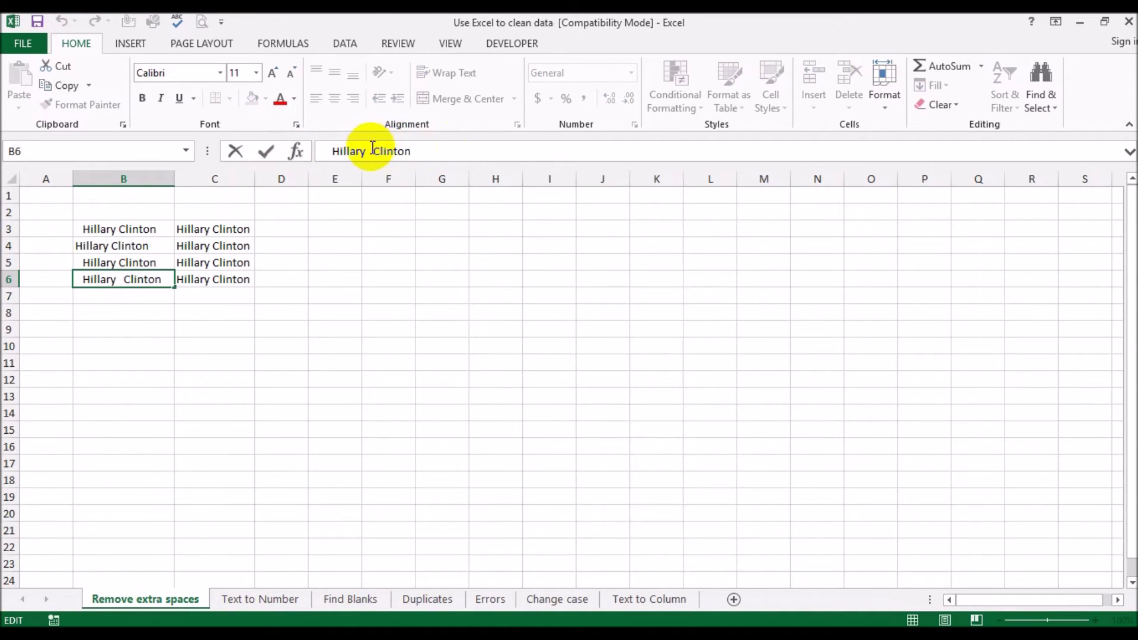
left_click(217, 279)
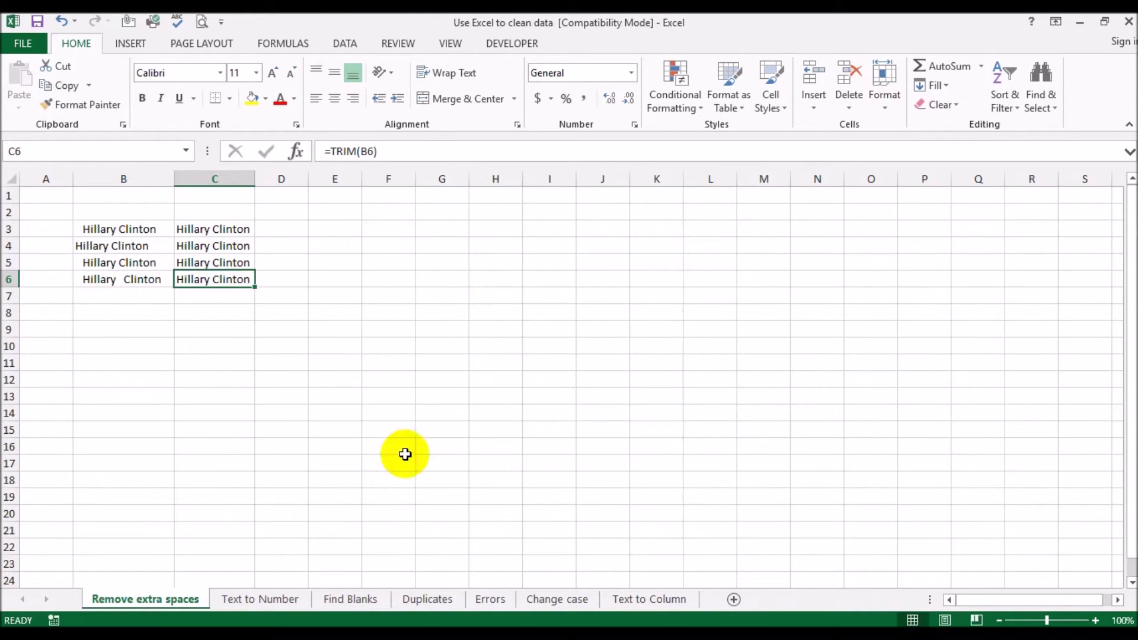
Switch to the Text to Number sheet and check the formats of 1,234 and an empty cell.
left_click(292, 599)
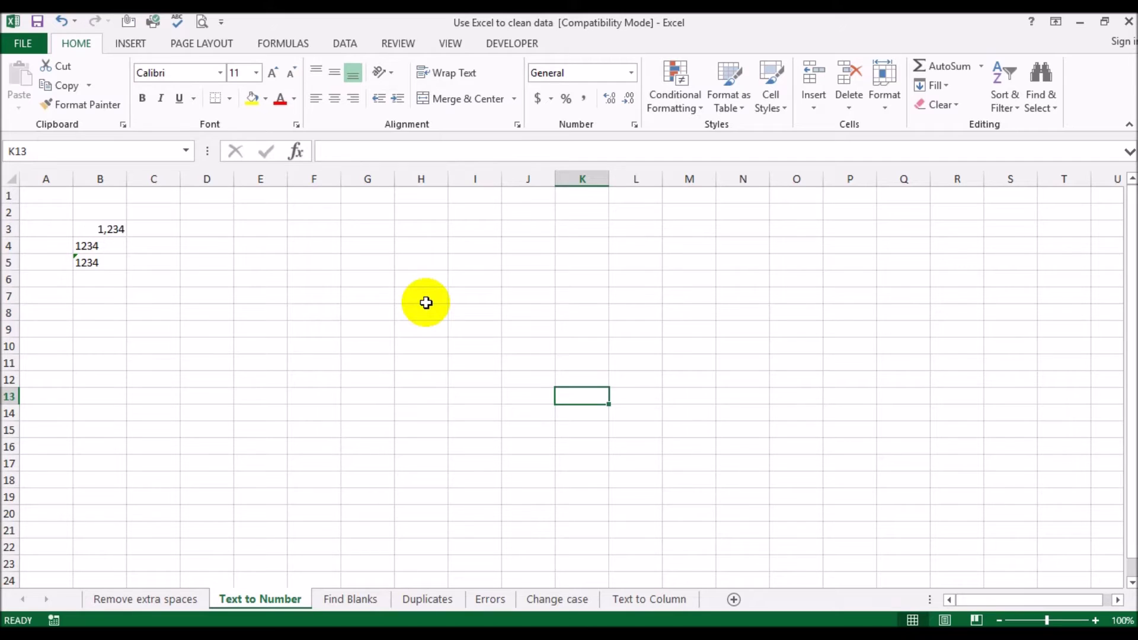
left_click(84, 232)
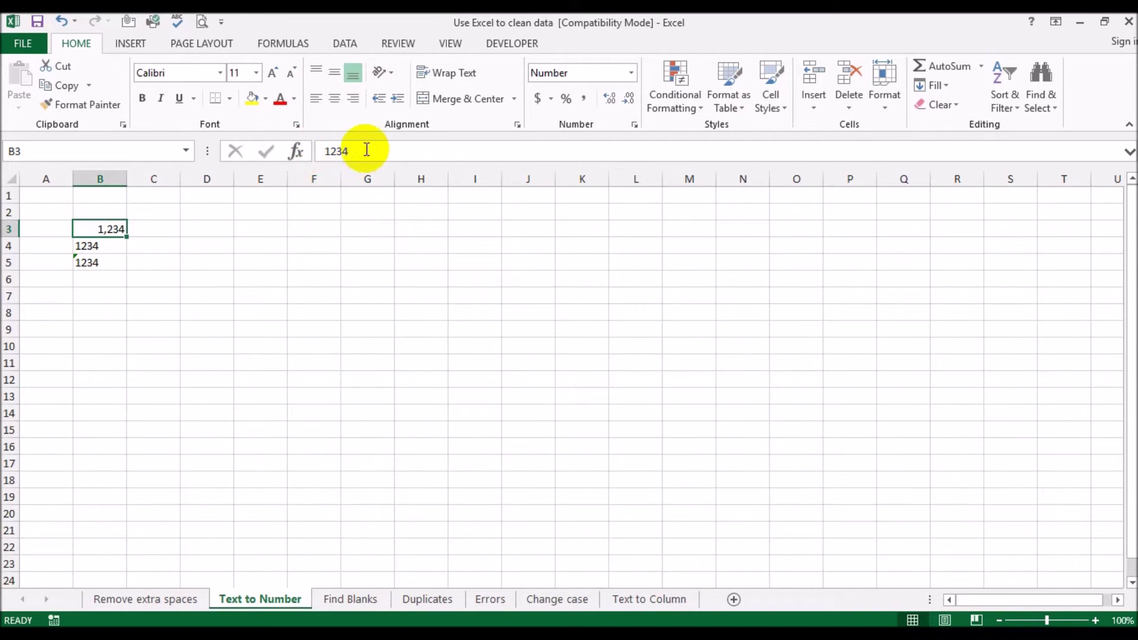
left_click(259, 243)
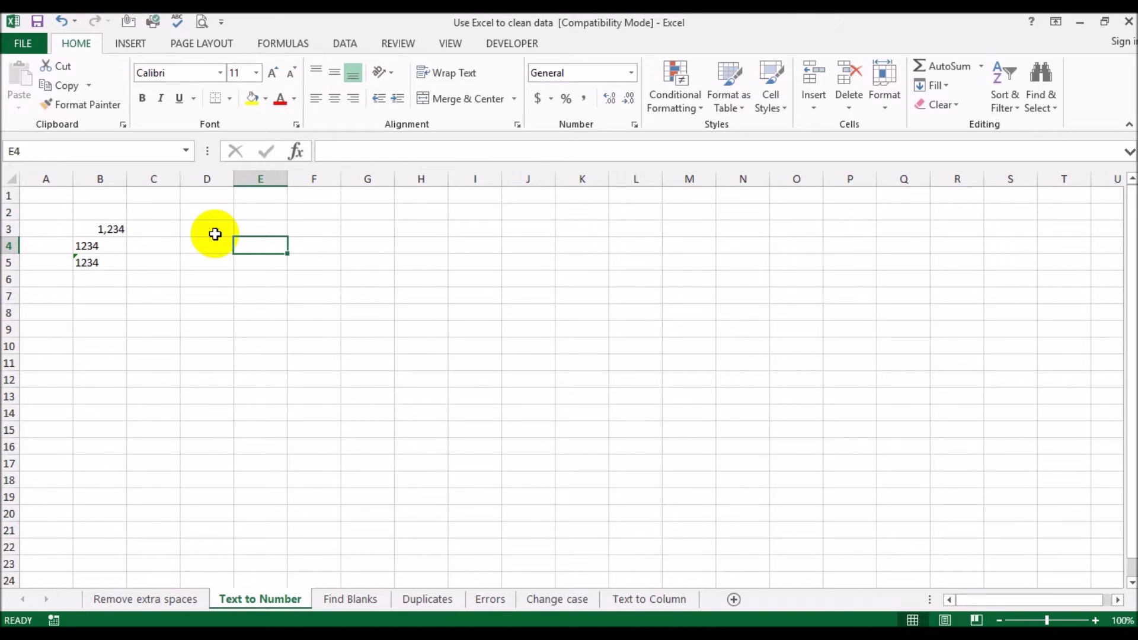
Format the text 1234 in B4 as Number, then inspect the text value in B5.
left_click(110, 246)
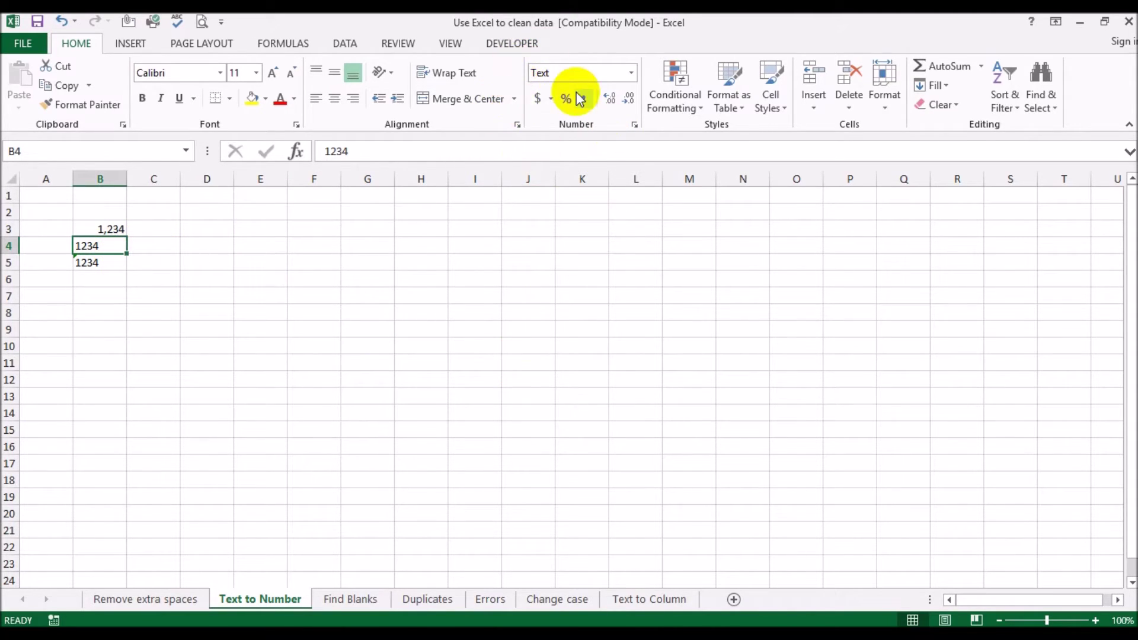
left_click(631, 73)
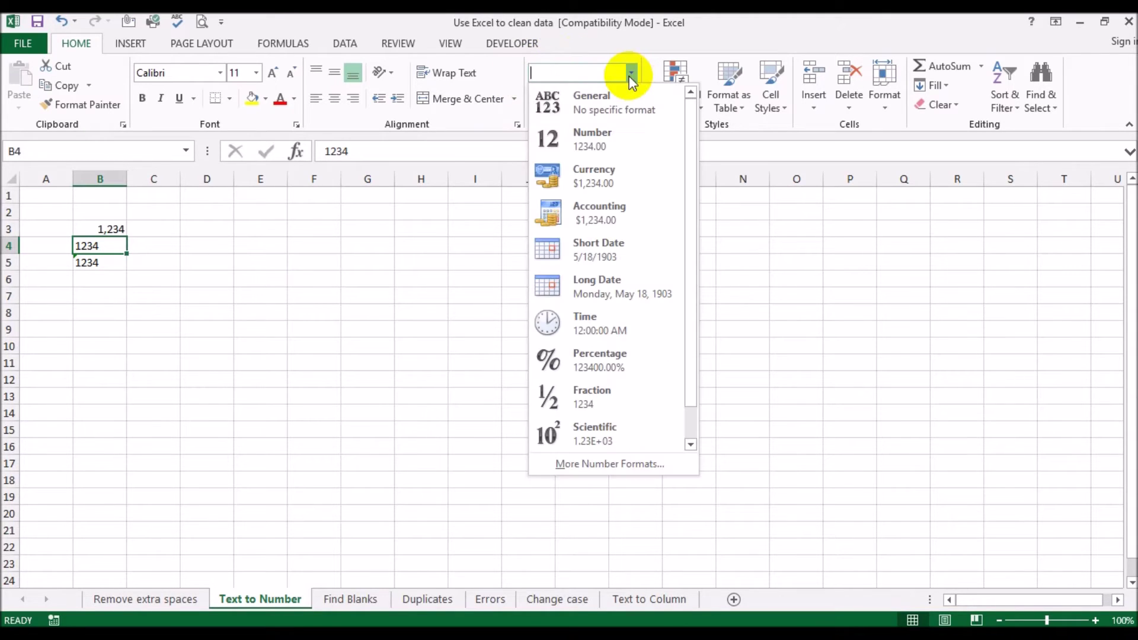
left_click(590, 142)
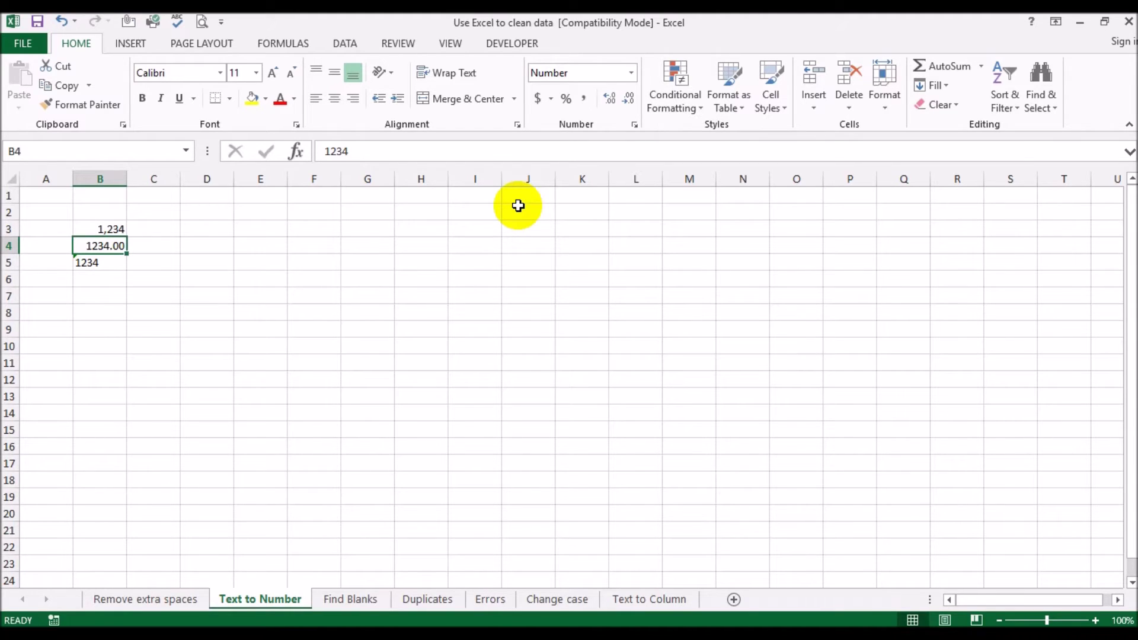
left_click(110, 261)
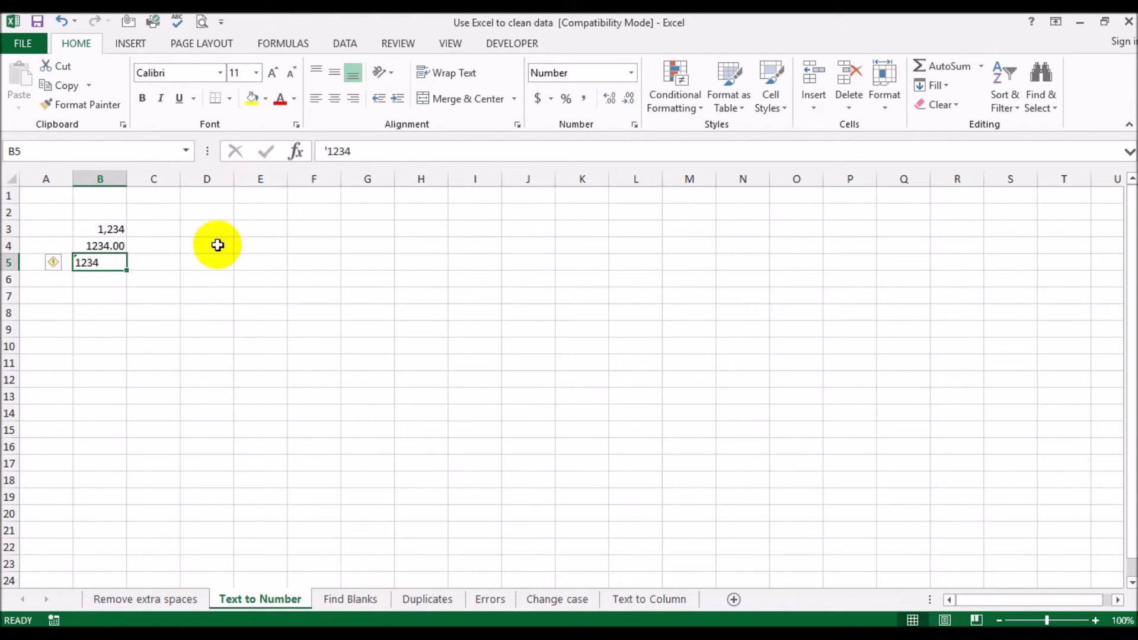
left_click(153, 260)
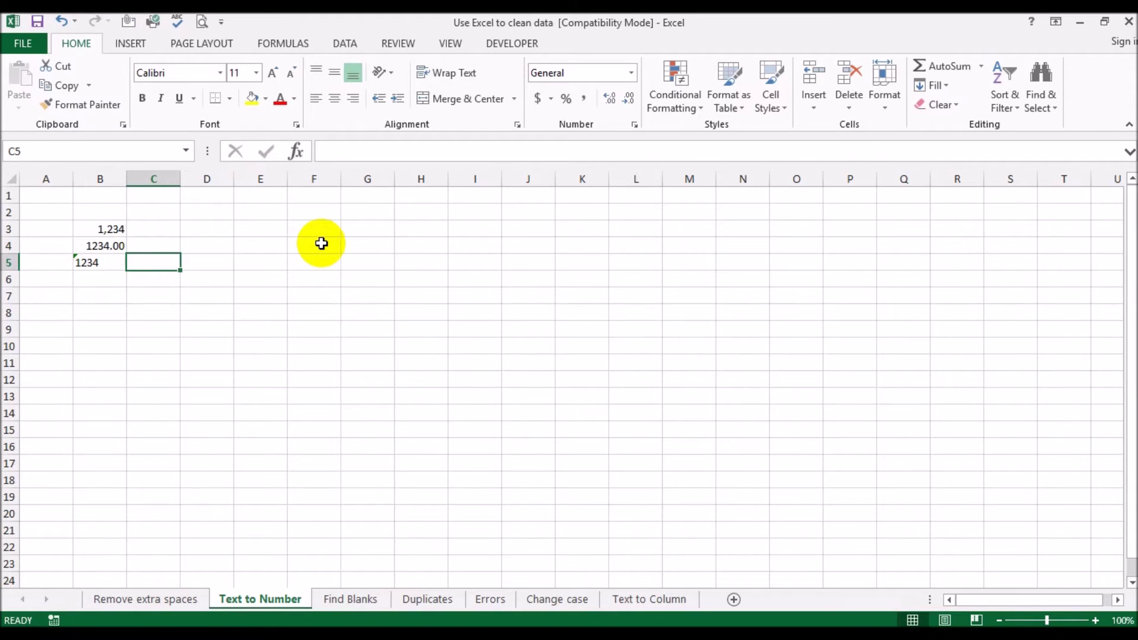
Enter =B5*1 in C5 and copy the formula into C3:C4.
type("=")
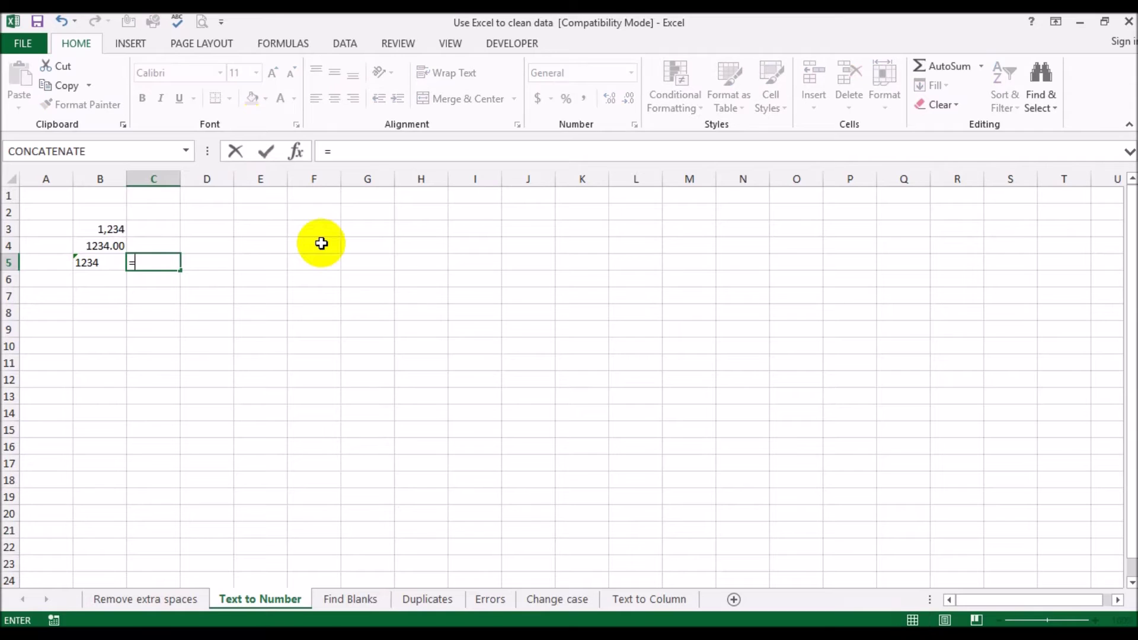
key("Left")
type("*1")
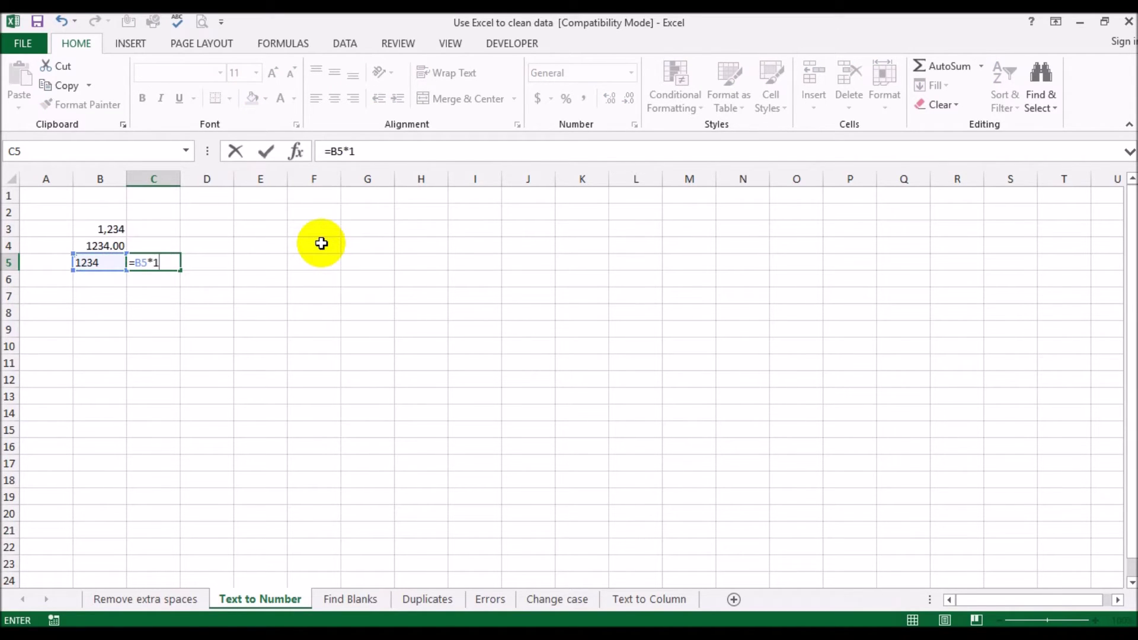
key("Return")
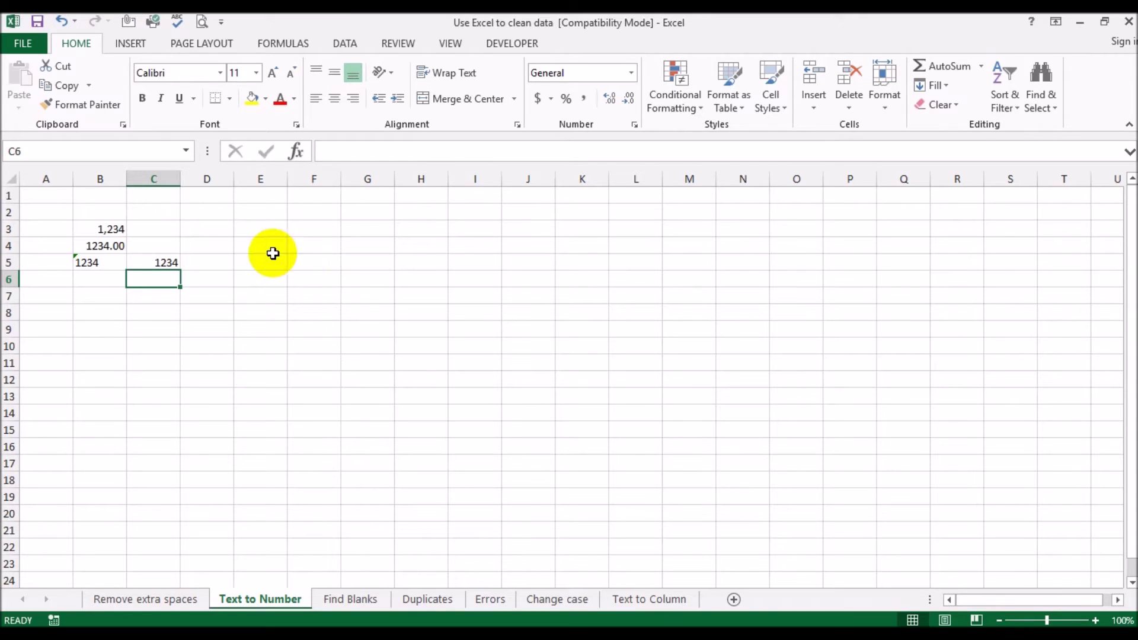
left_click(167, 261)
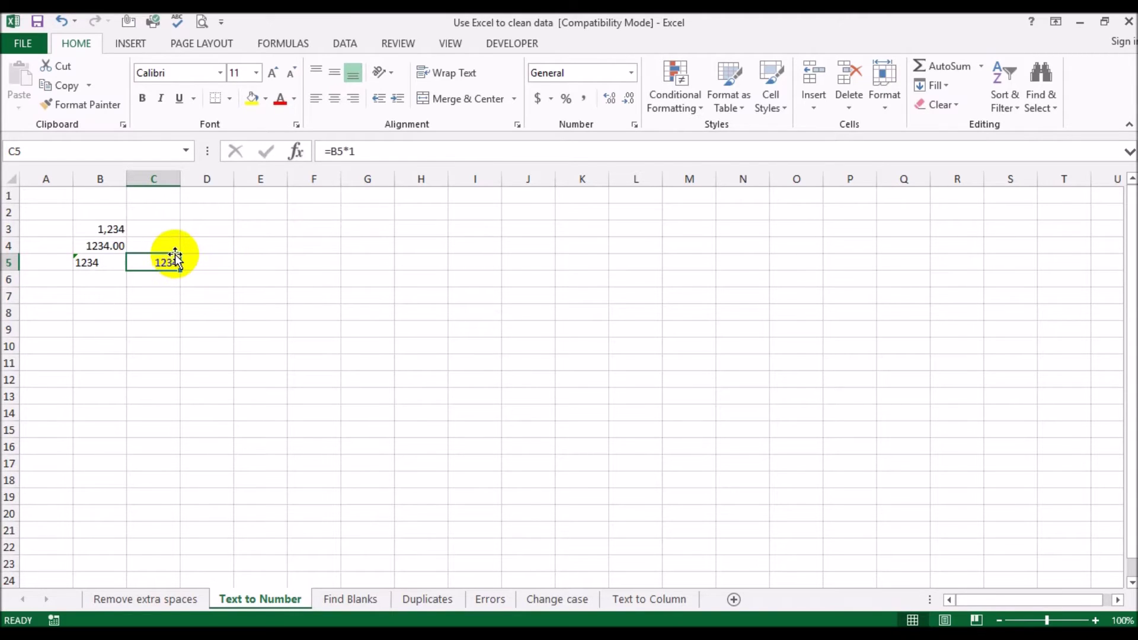
key("ctrl+c")
left_click_drag(163, 227, 161, 242)
key("Return")
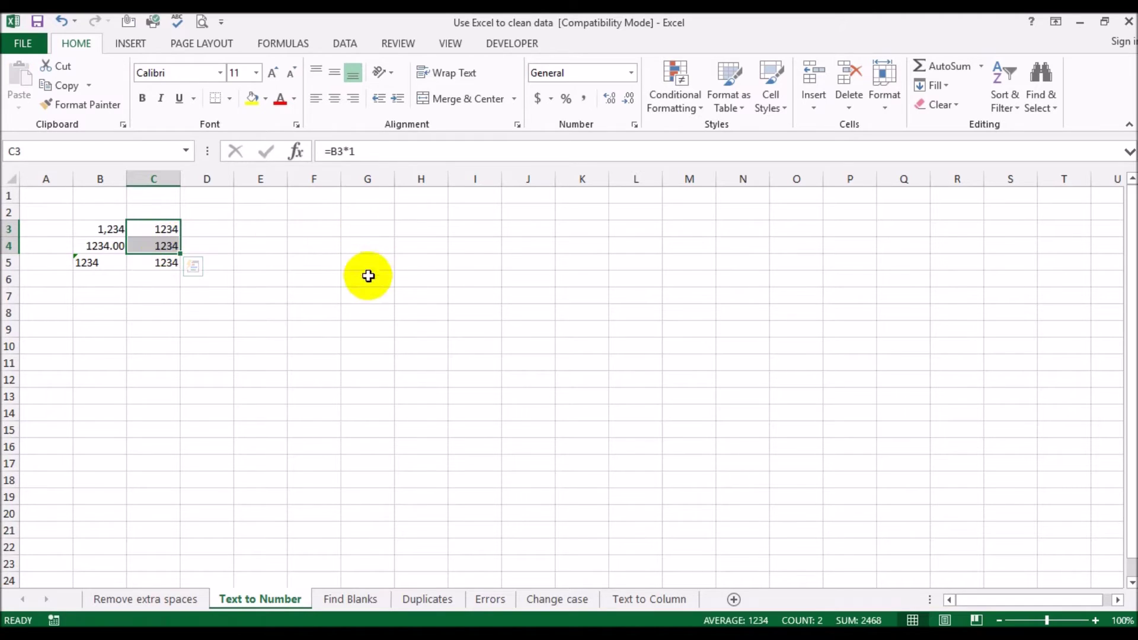
Compare the totals of columns B and C, then switch to the Find Blanks sheet.
left_click(370, 278)
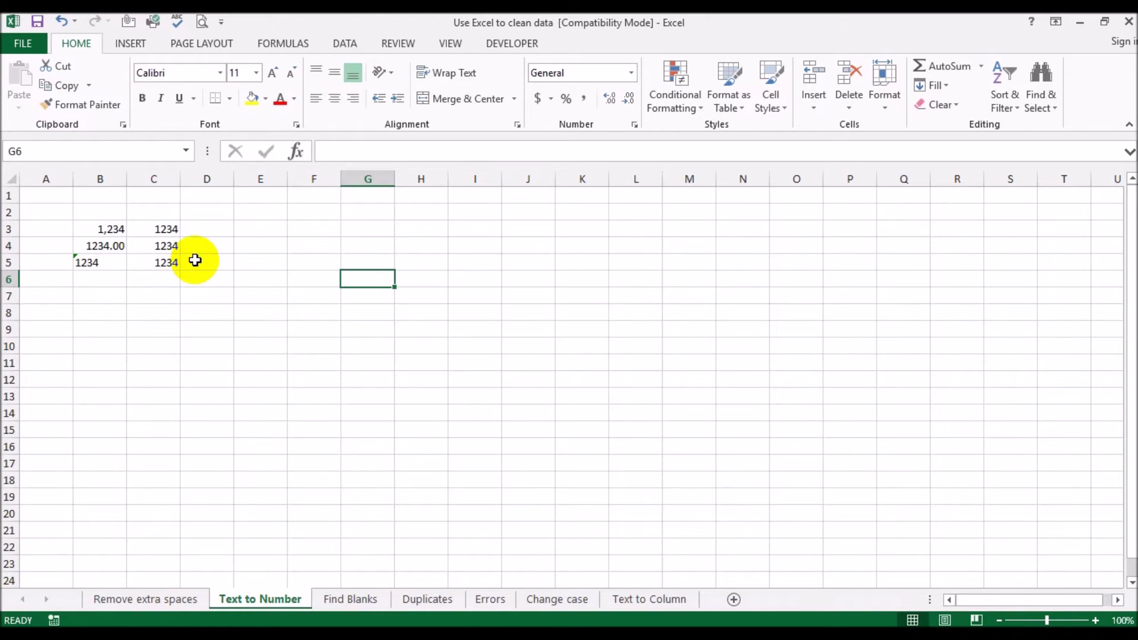
left_click(101, 178)
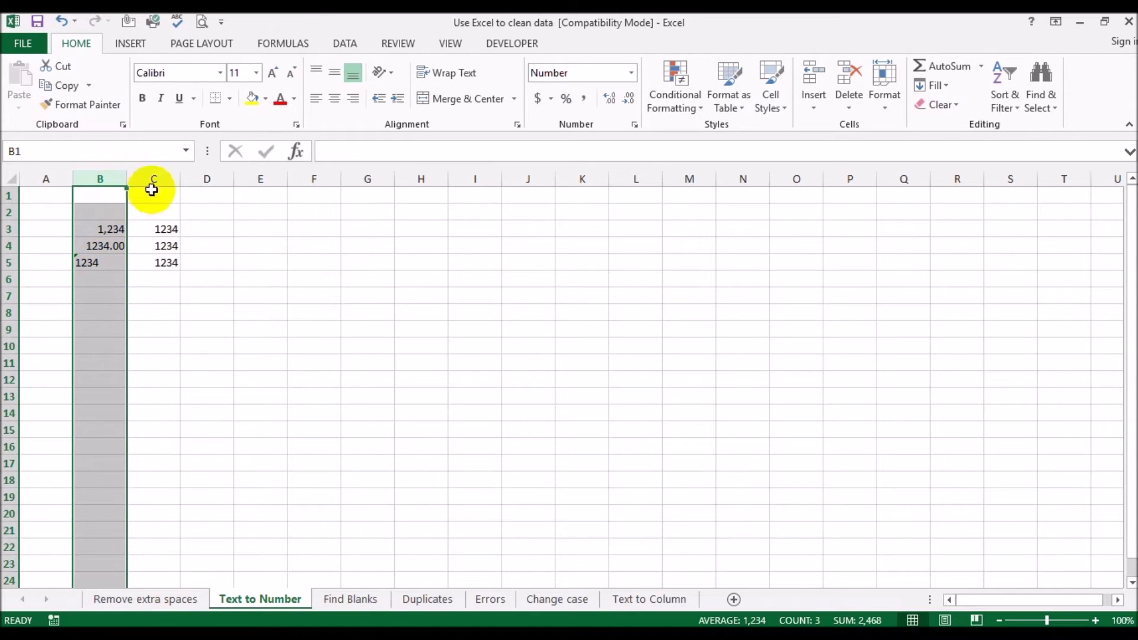
left_click(154, 175)
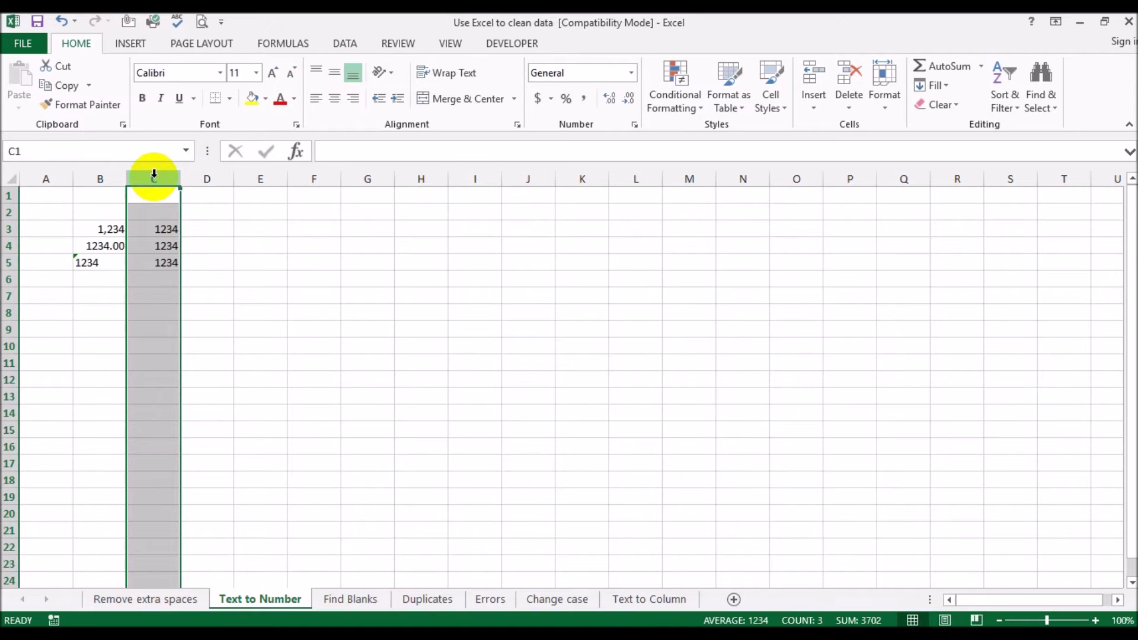
left_click(333, 592)
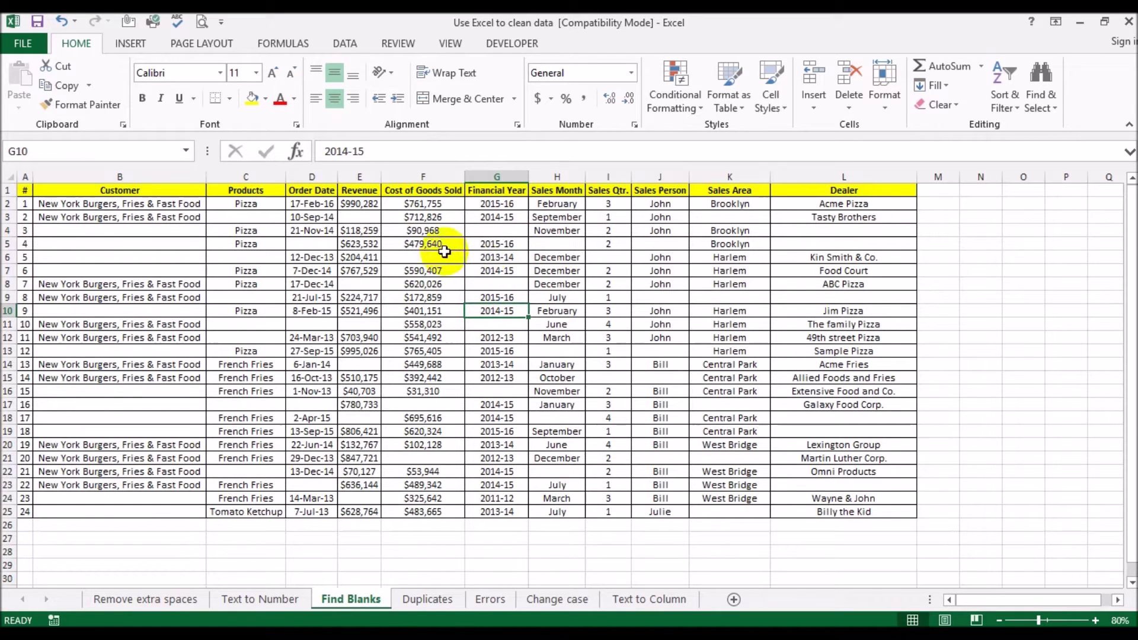
Select A1:L25 and use Go To Special with Blanks to select every empty cell.
left_click_drag(25, 190, 876, 511)
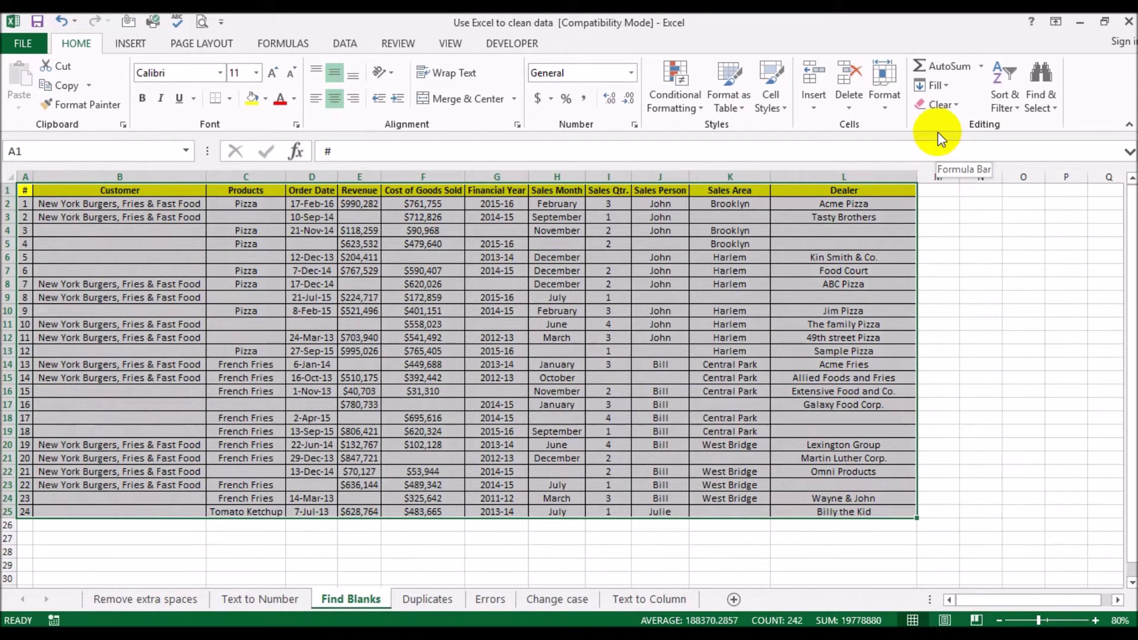
left_click(1056, 110)
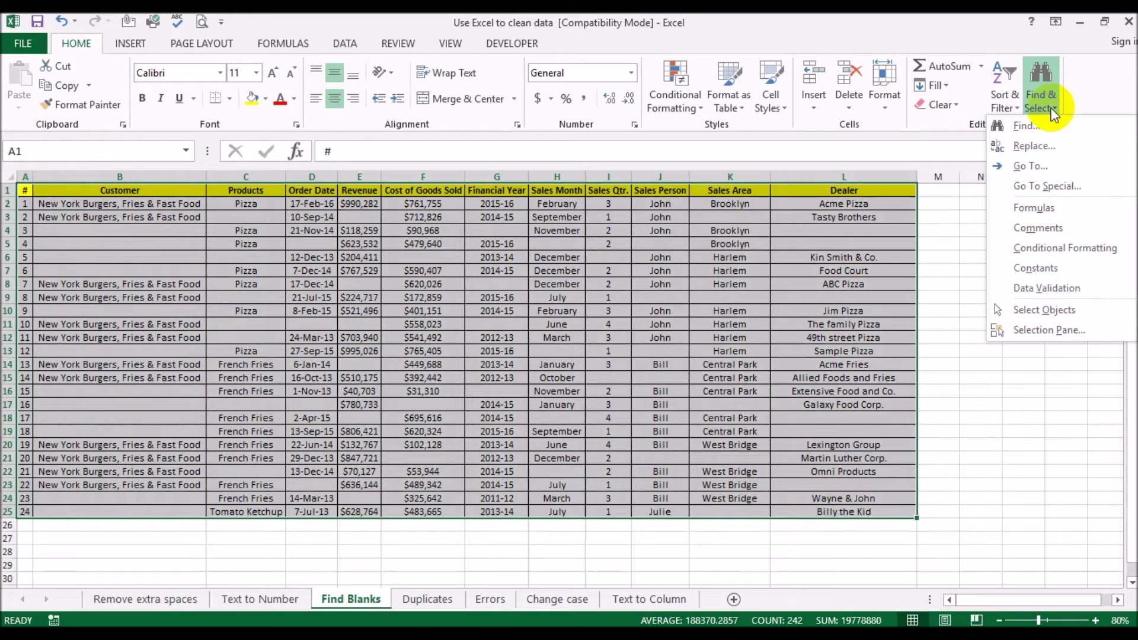
left_click(1037, 187)
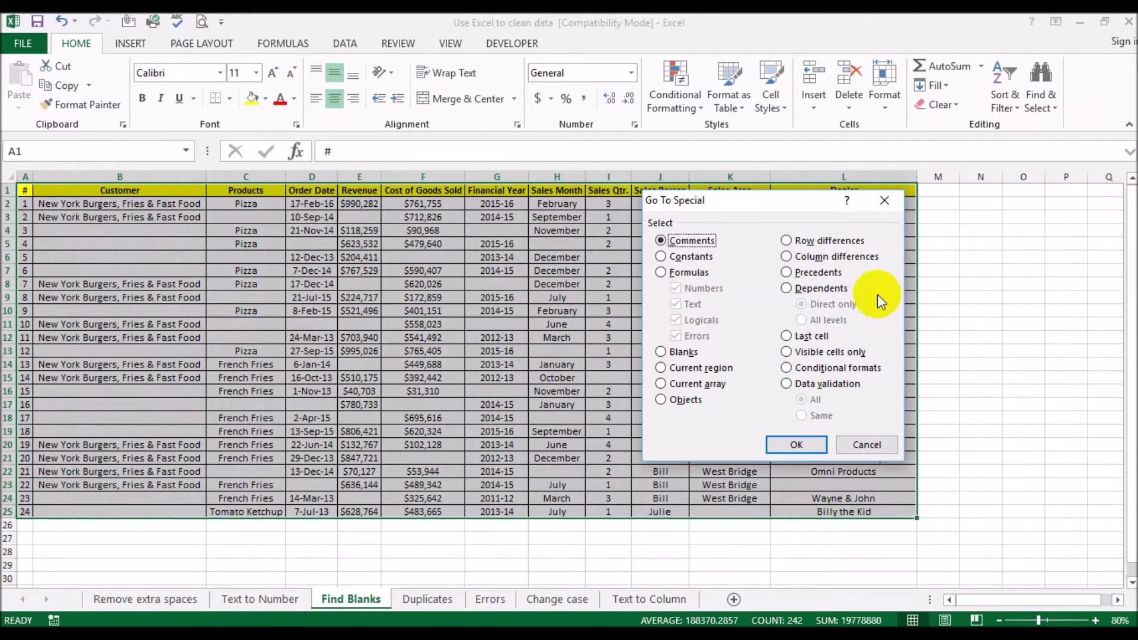
left_click(662, 352)
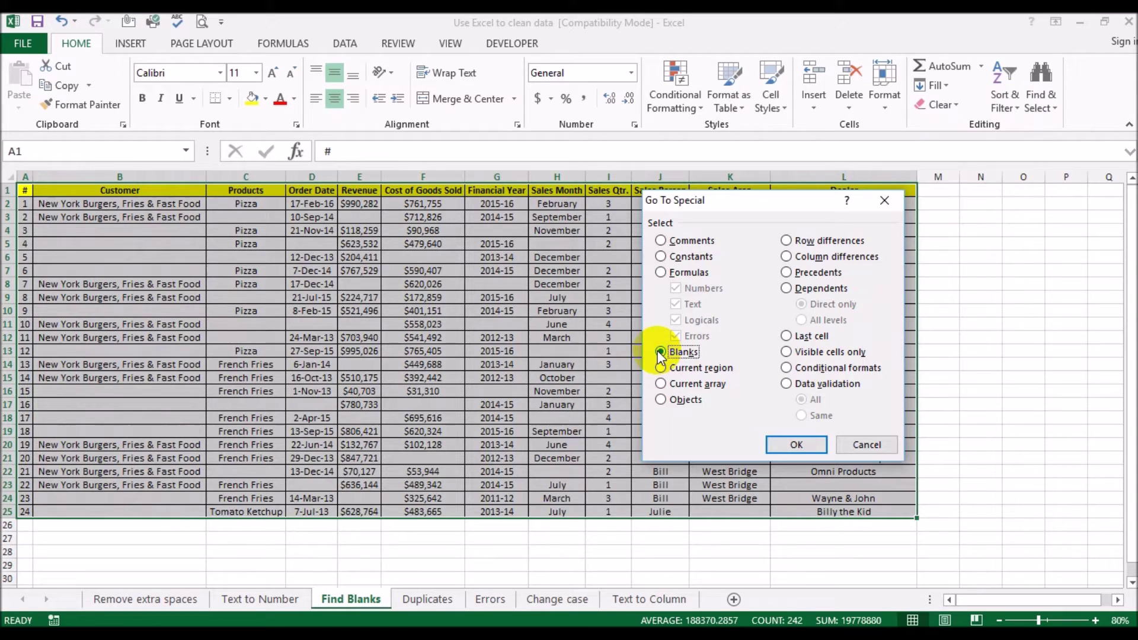
left_click(796, 445)
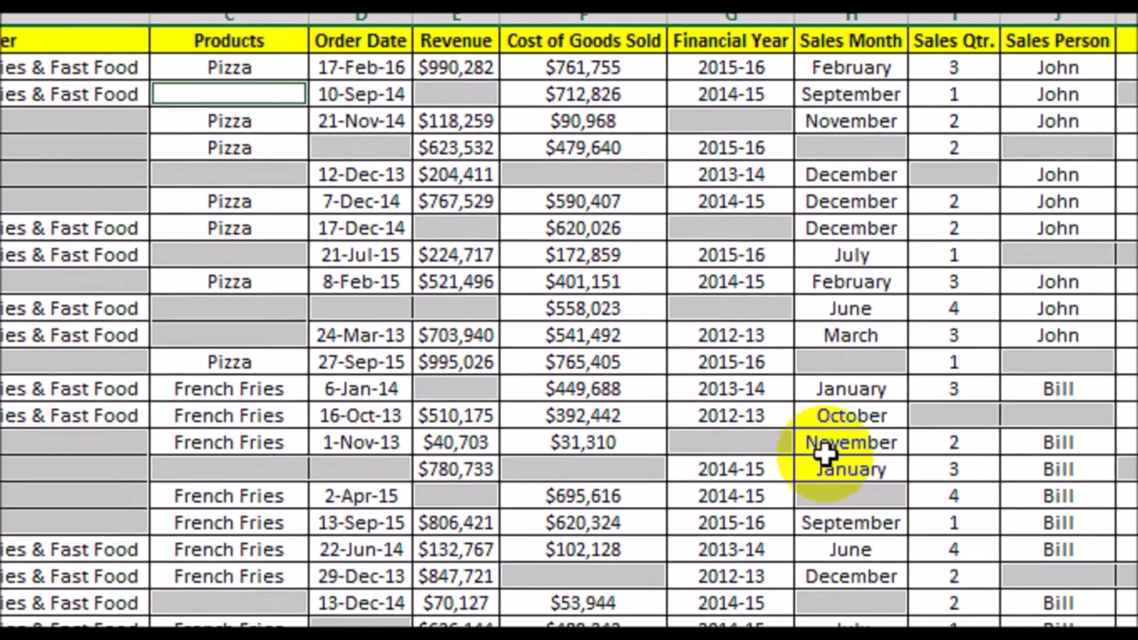
Fill all selected blanks with 'Data missing' via Ctrl+Enter, then go to the Duplicates sheet.
left_click(483, 168)
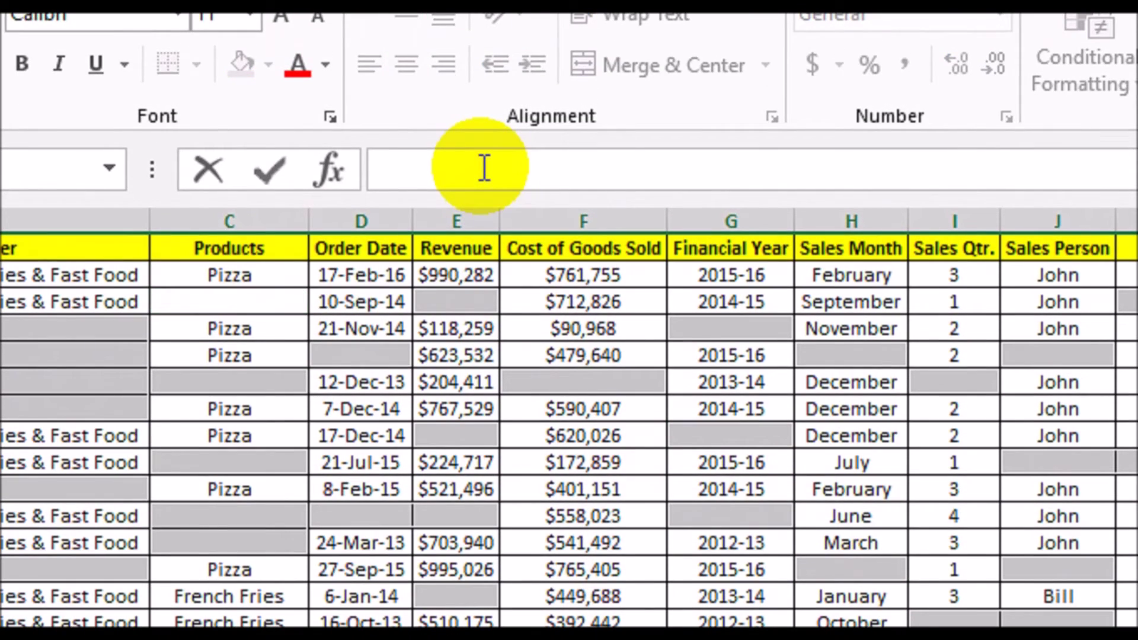
type("Data m")
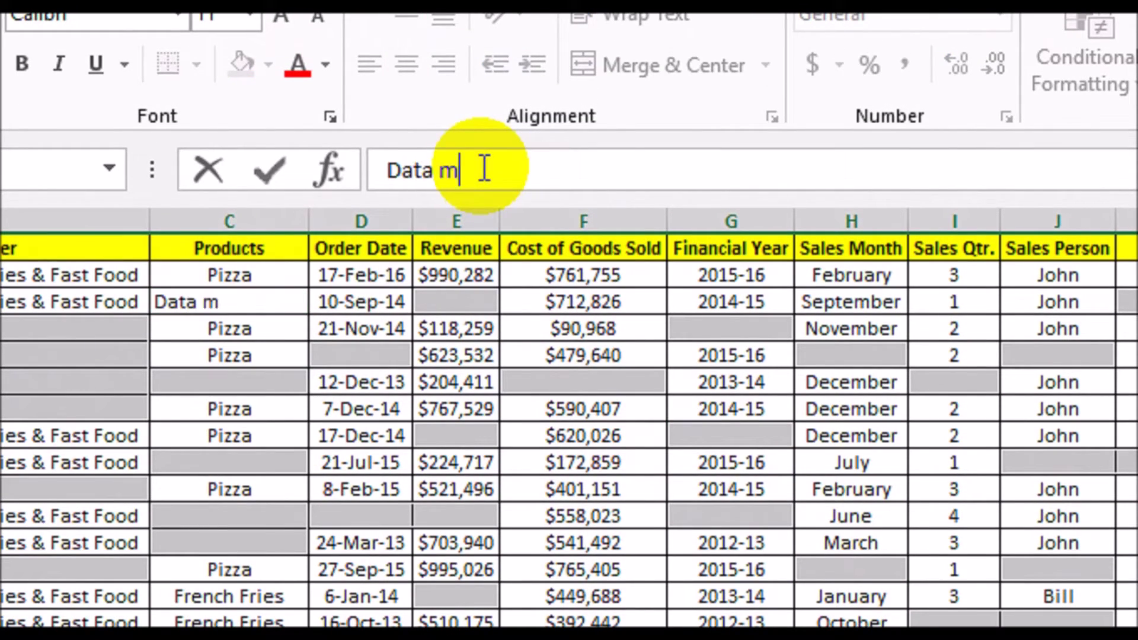
type("issing")
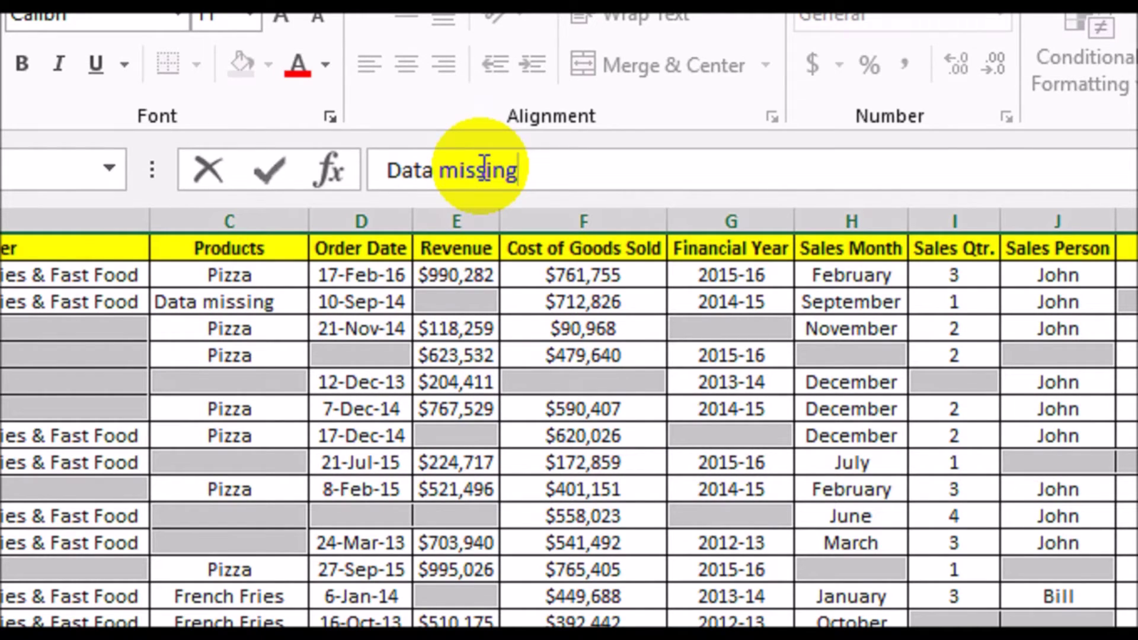
key("ctrl+Return")
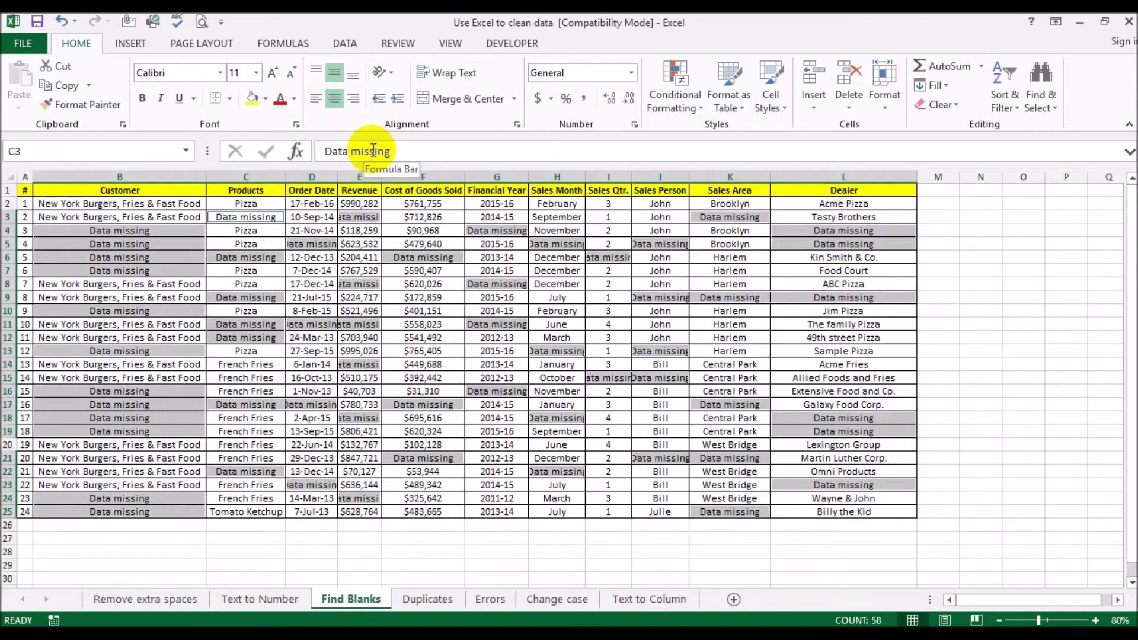
left_click(437, 603)
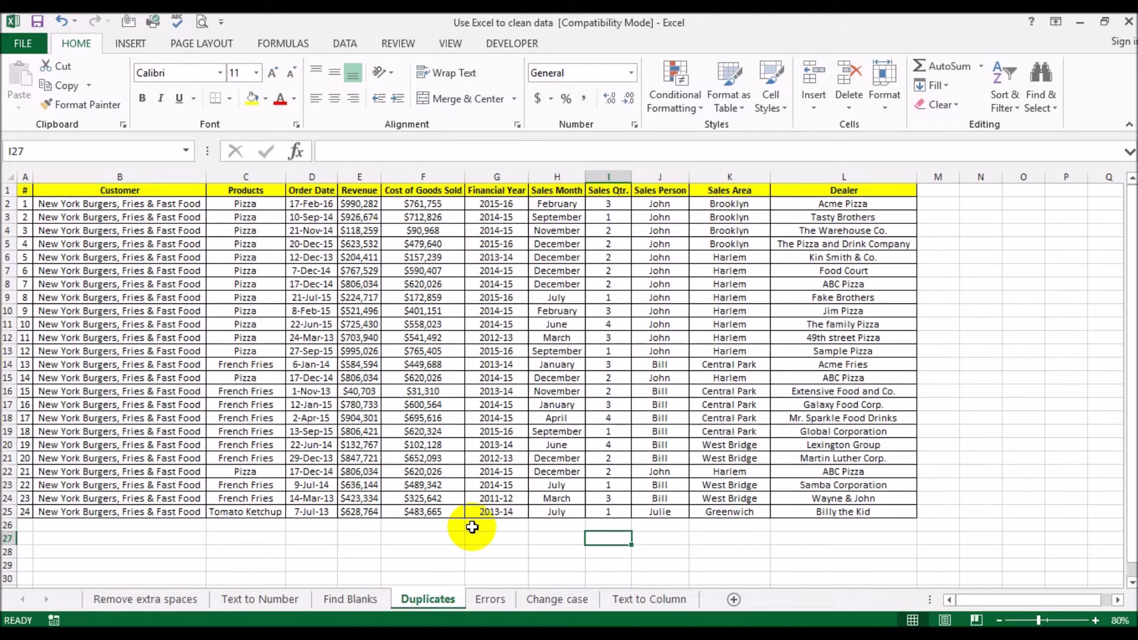
Select the Cost of Goods Sold column F1:F25 and open Conditional Formatting.
left_click(424, 196)
left_click_drag(425, 198, 425, 501)
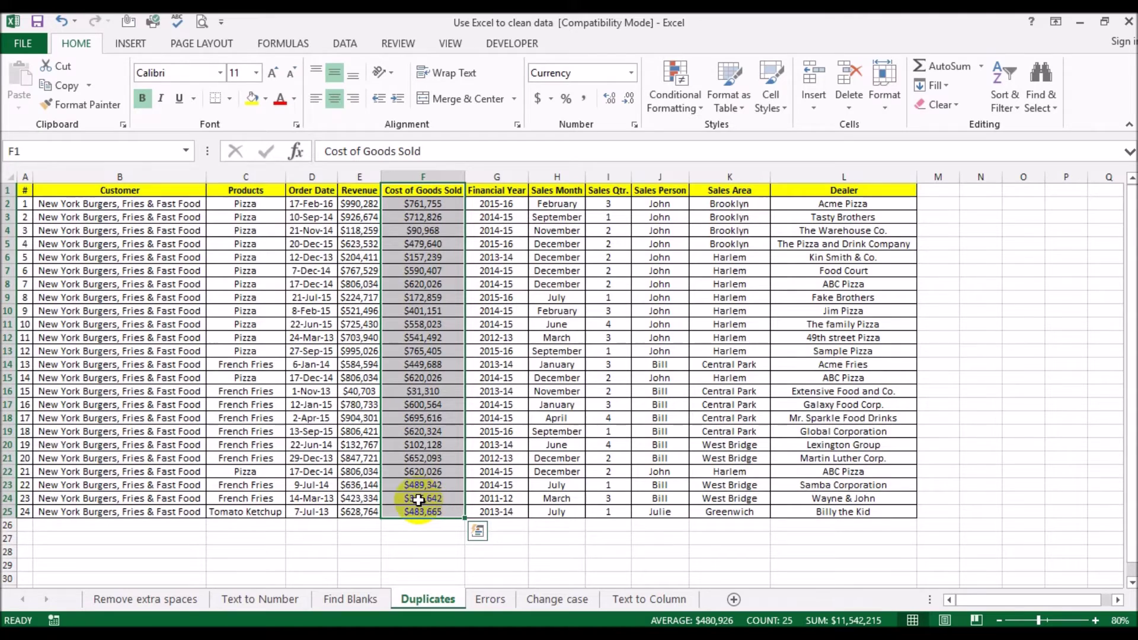
left_click(699, 107)
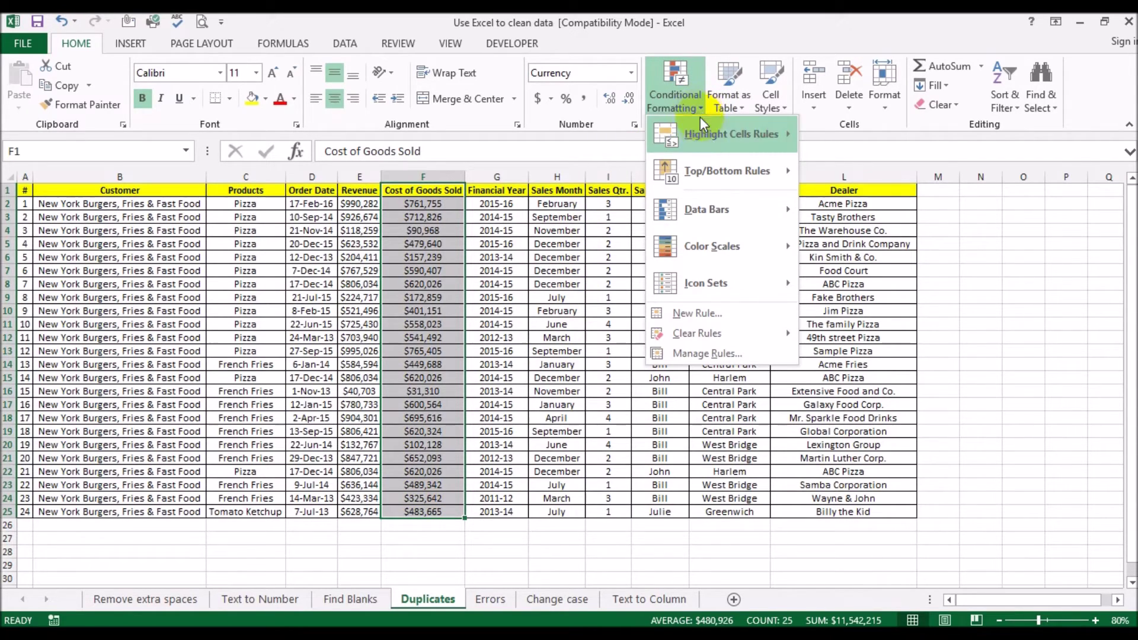
Highlight duplicate values in Light Red Fill with Dark Red Text, then undo the highlighting.
mouse_move(740, 136)
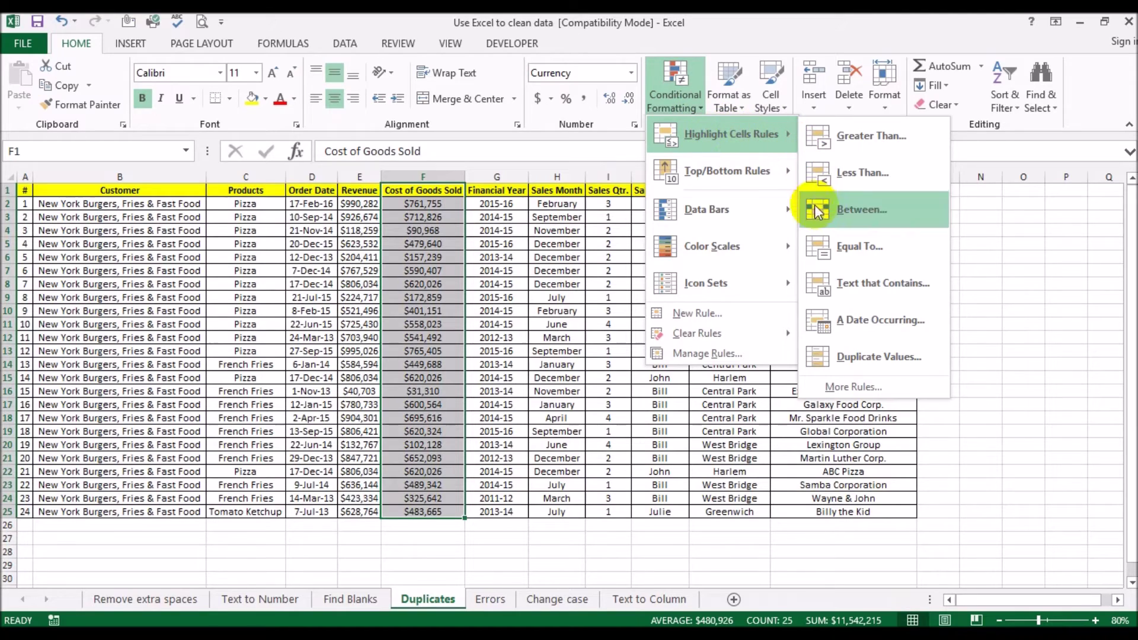
left_click(827, 357)
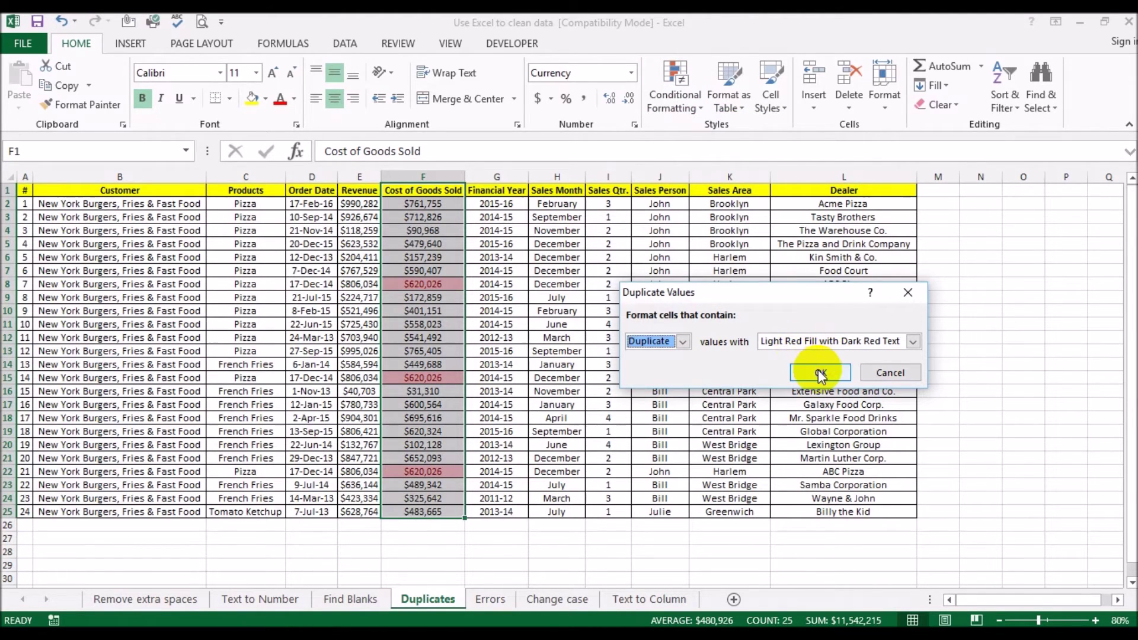
left_click(820, 372)
left_click(677, 339)
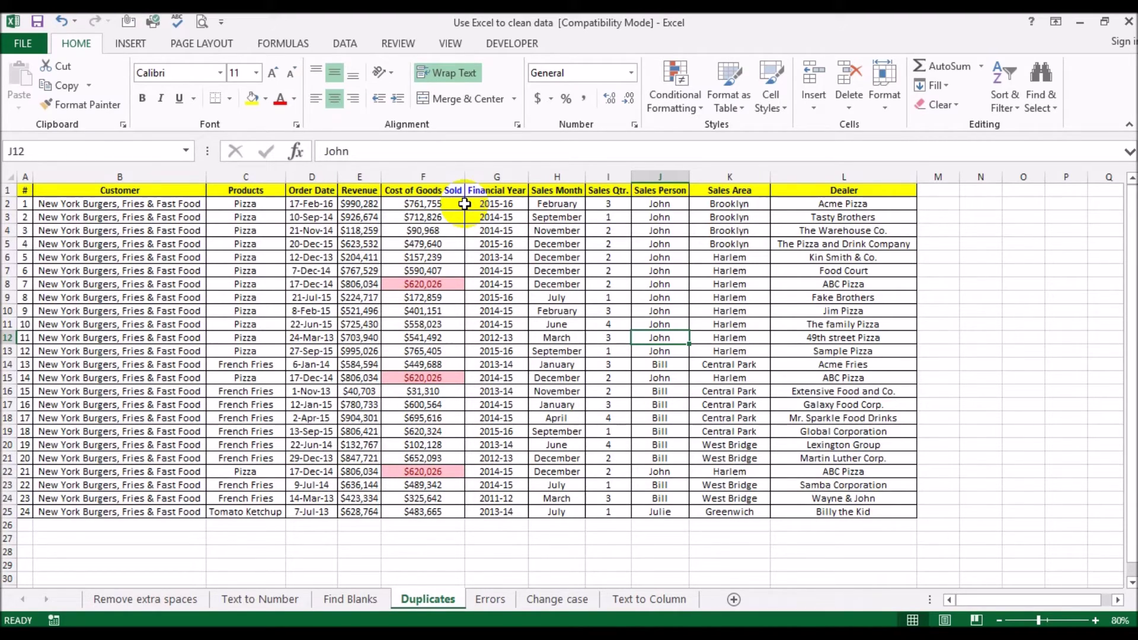
key("ctrl+z")
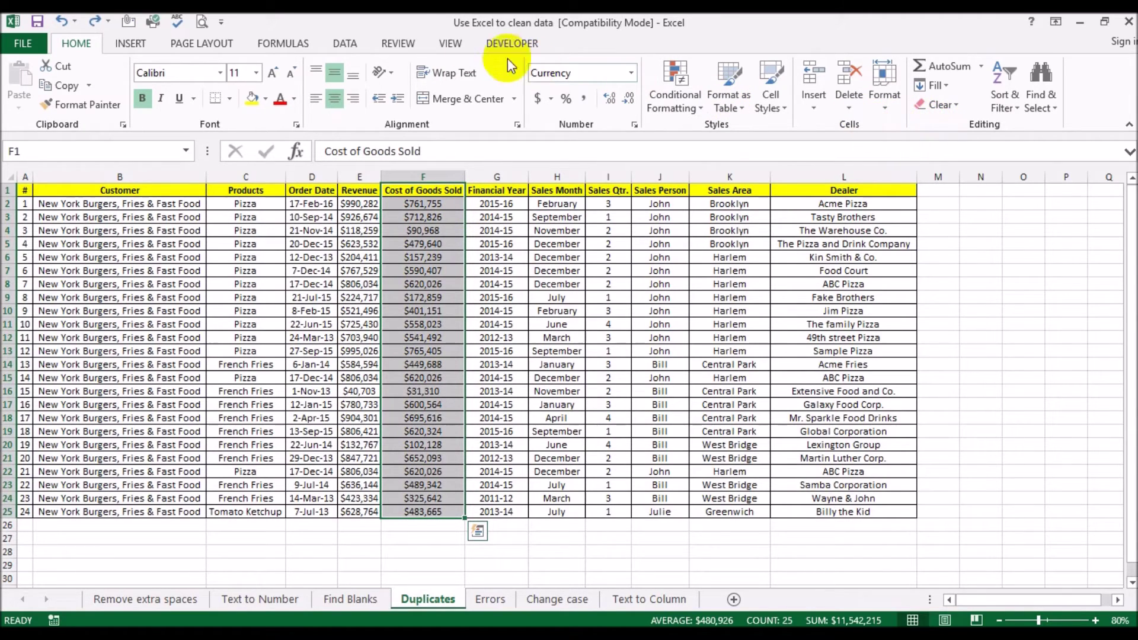
Remove duplicates from column F only, deleting 2 repeats and leaving 22 unique values.
left_click(343, 46)
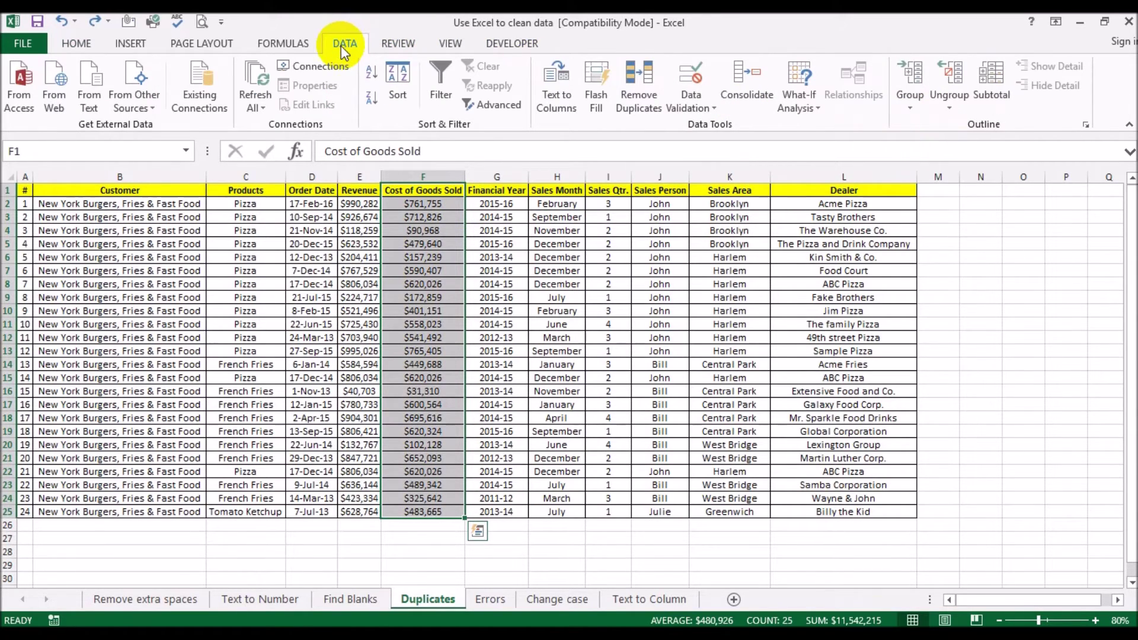
left_click(641, 85)
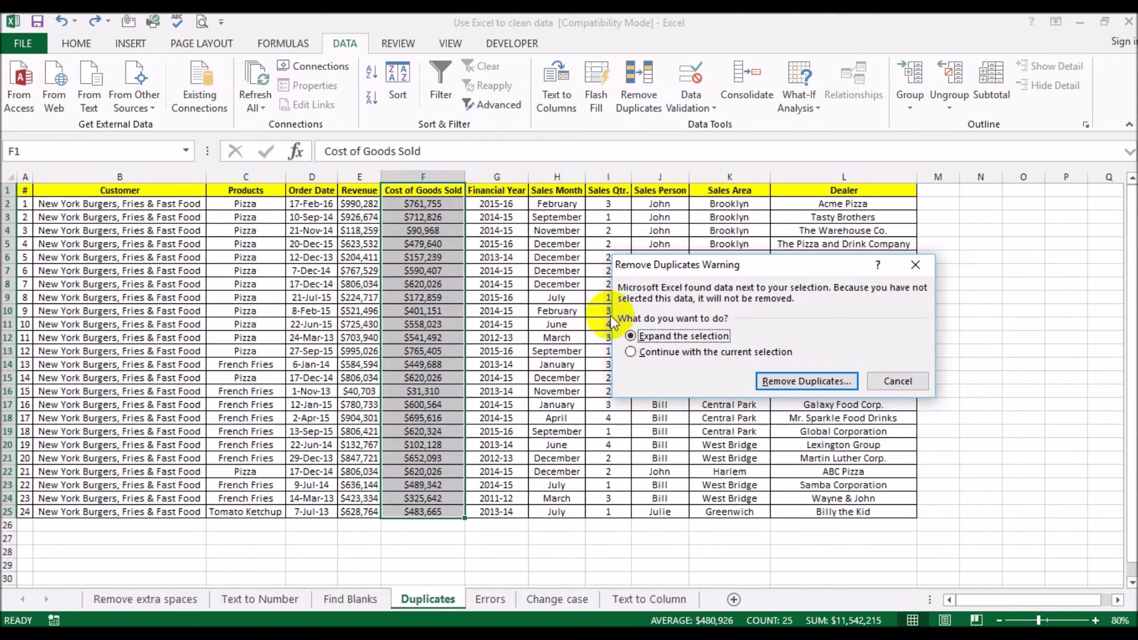
left_click(630, 351)
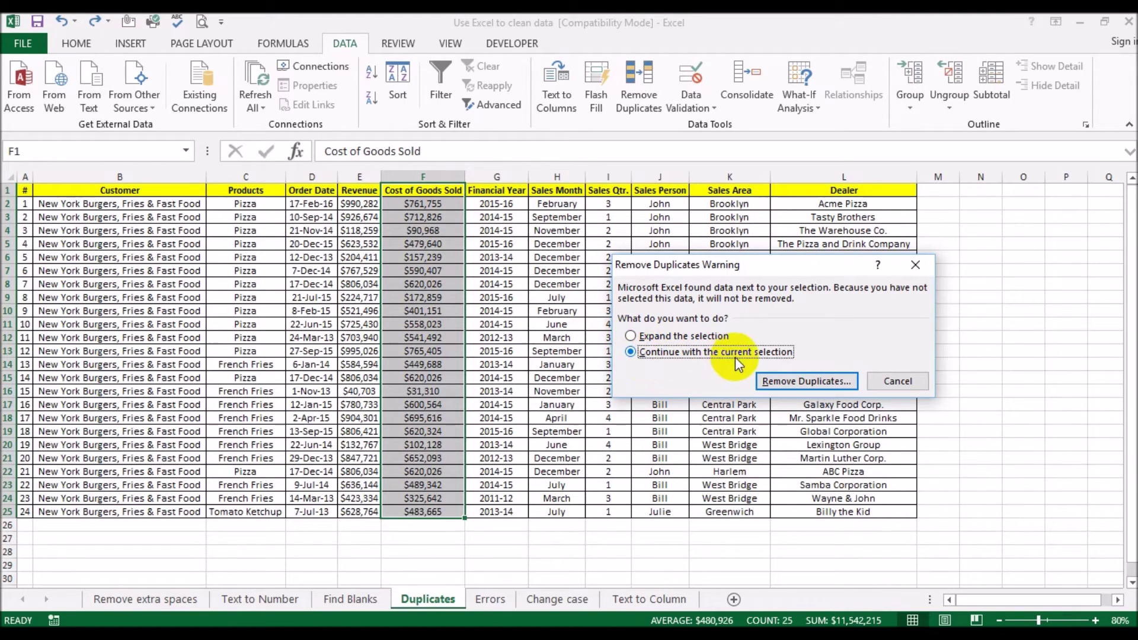
left_click(781, 383)
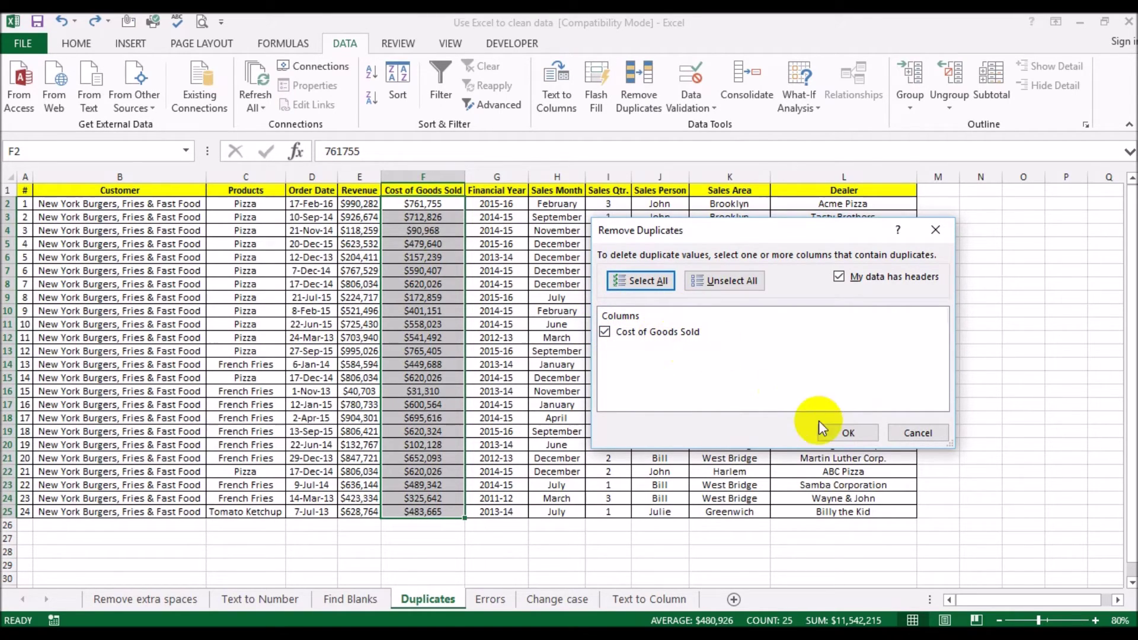
left_click(848, 432)
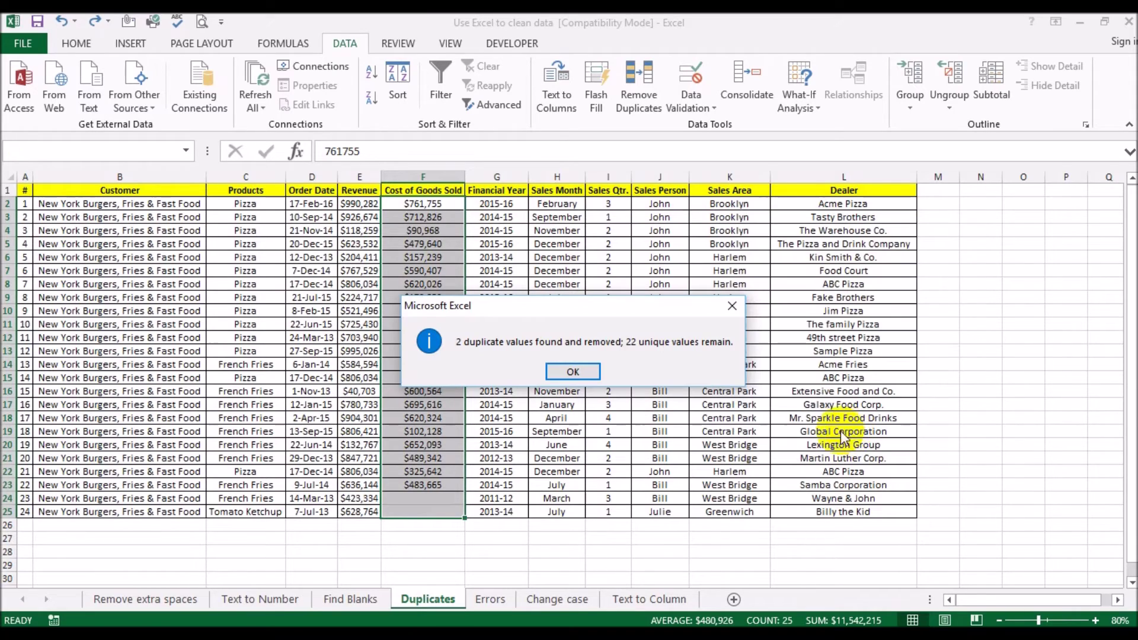
left_click(600, 376)
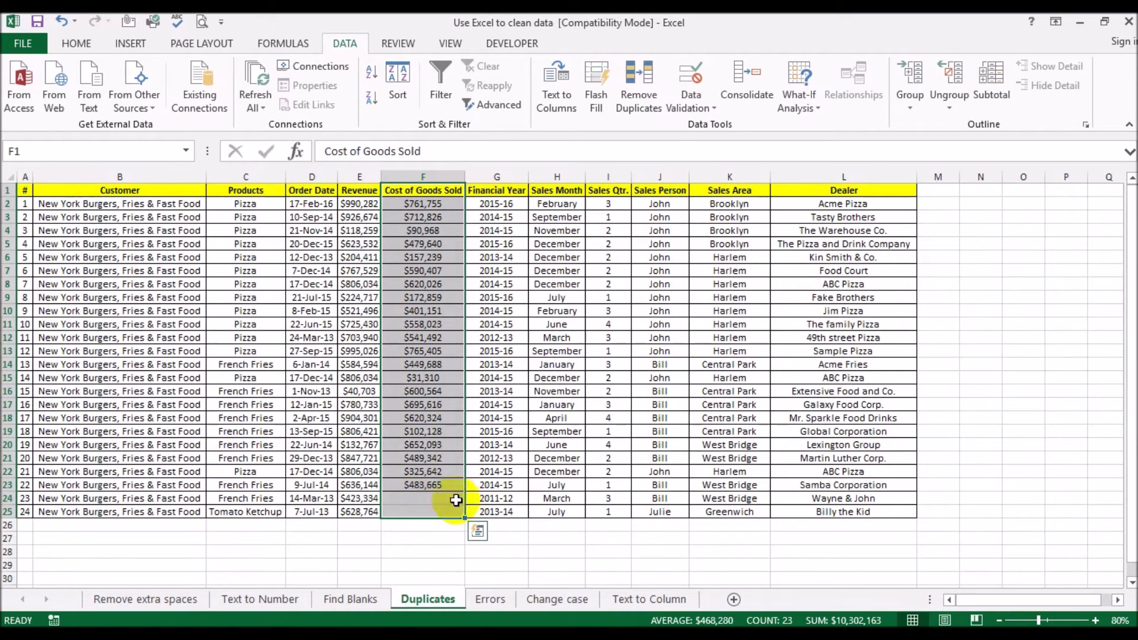
left_click(498, 526)
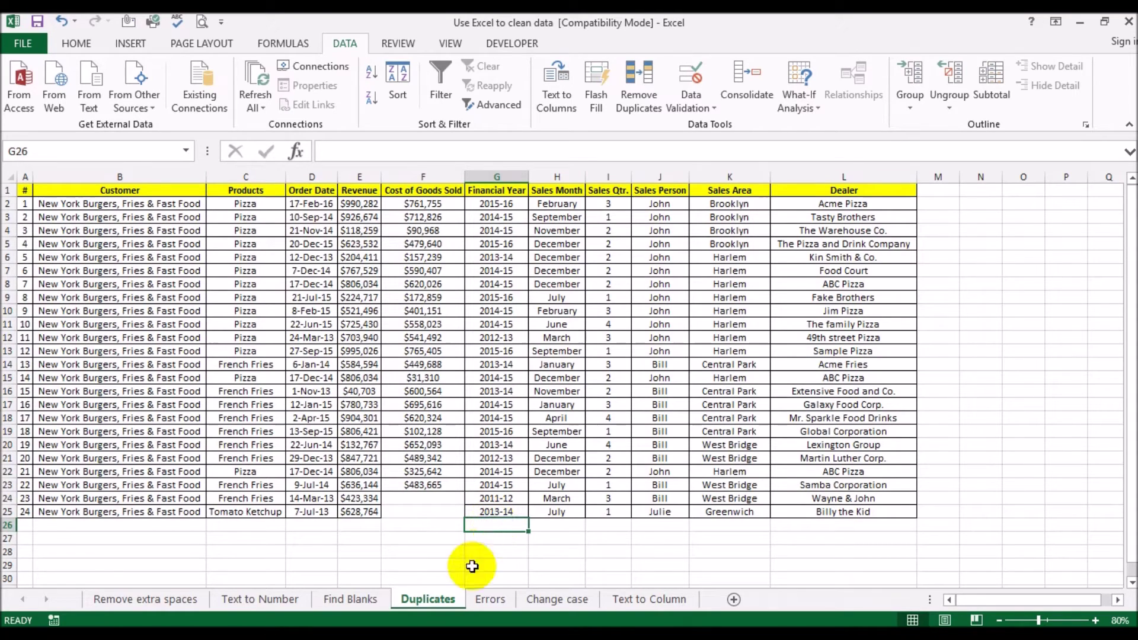
On the Errors sheet, inspect the =F7*G7-style formulas behind the #VALUE! cells.
left_click(490, 599)
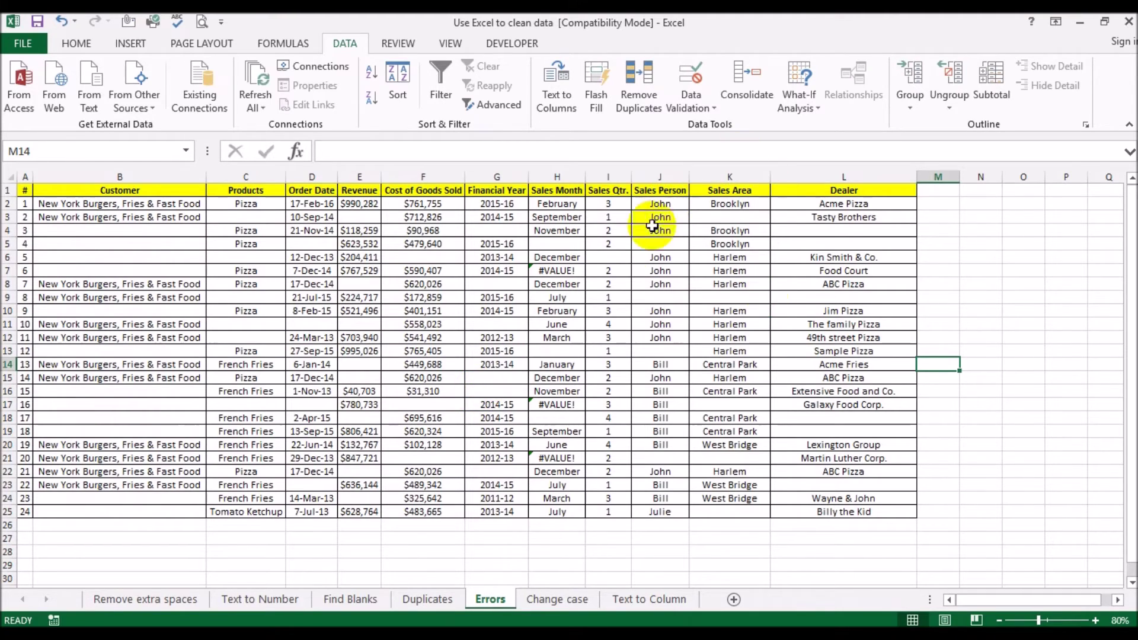
left_click(563, 270)
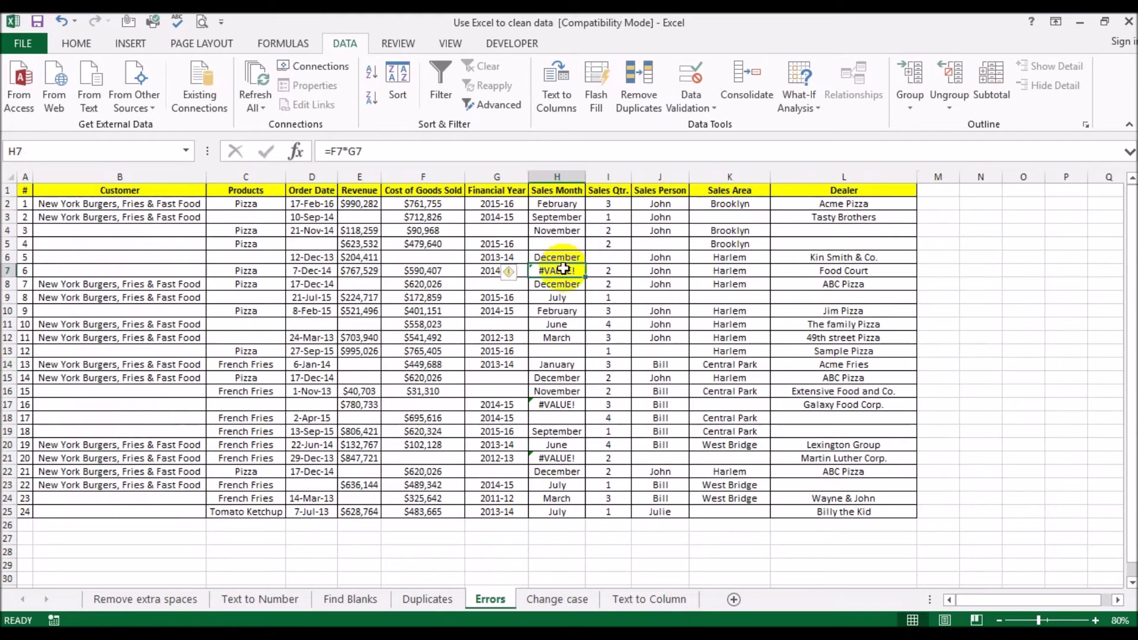
left_click(556, 405)
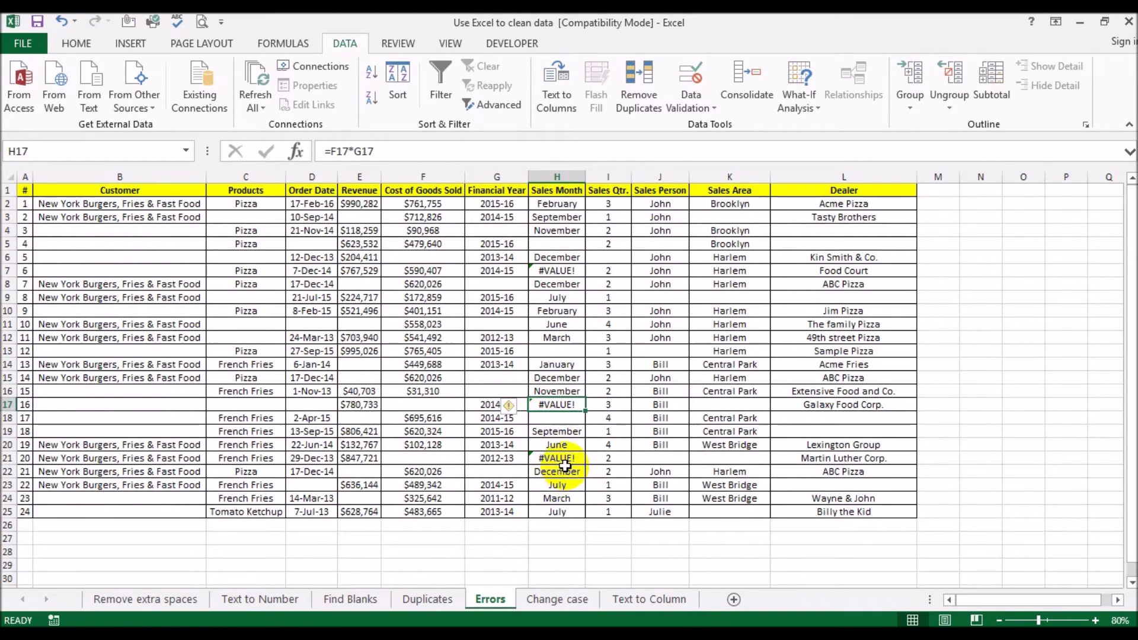
double_click(550, 402)
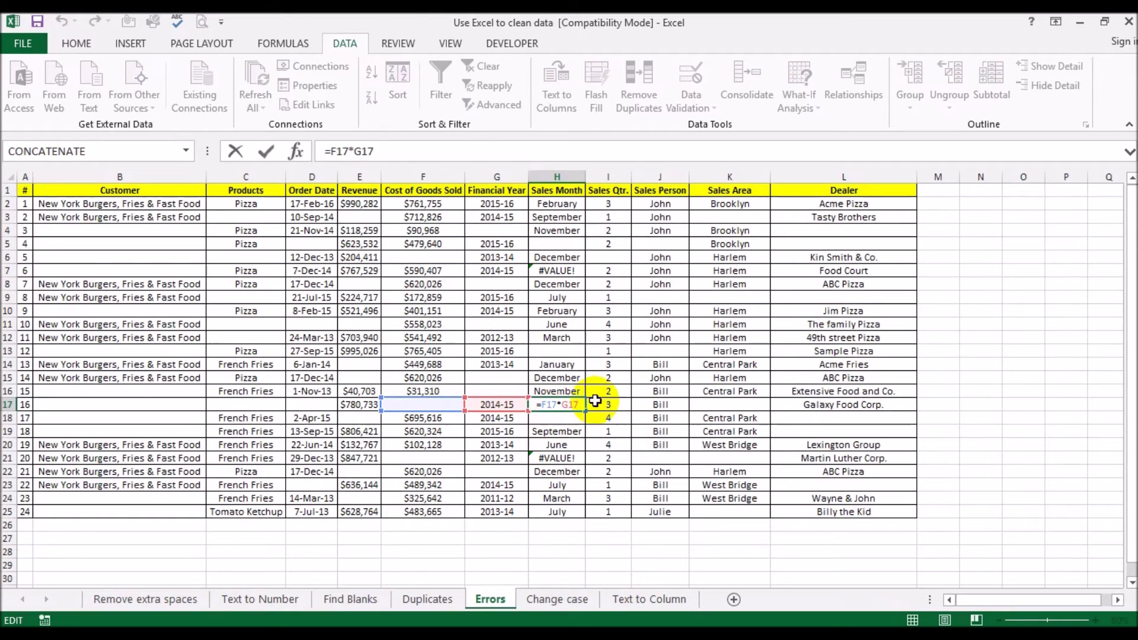
key("Escape")
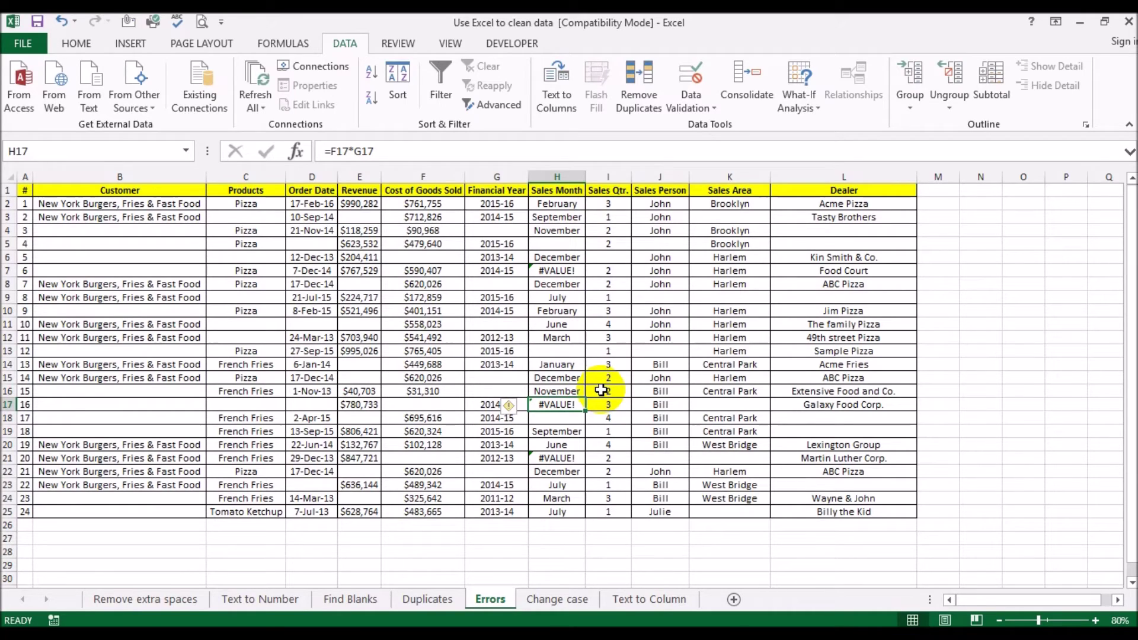
Select the Sales Month column from H1 down the table.
left_click(558, 195)
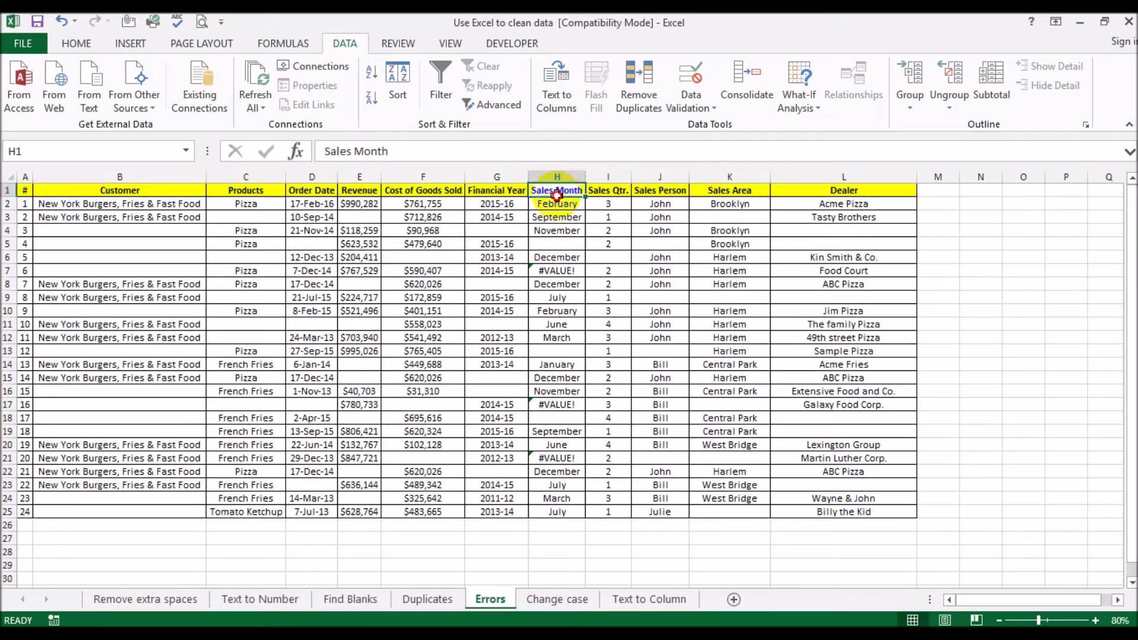
left_click_drag(558, 195, 557, 512)
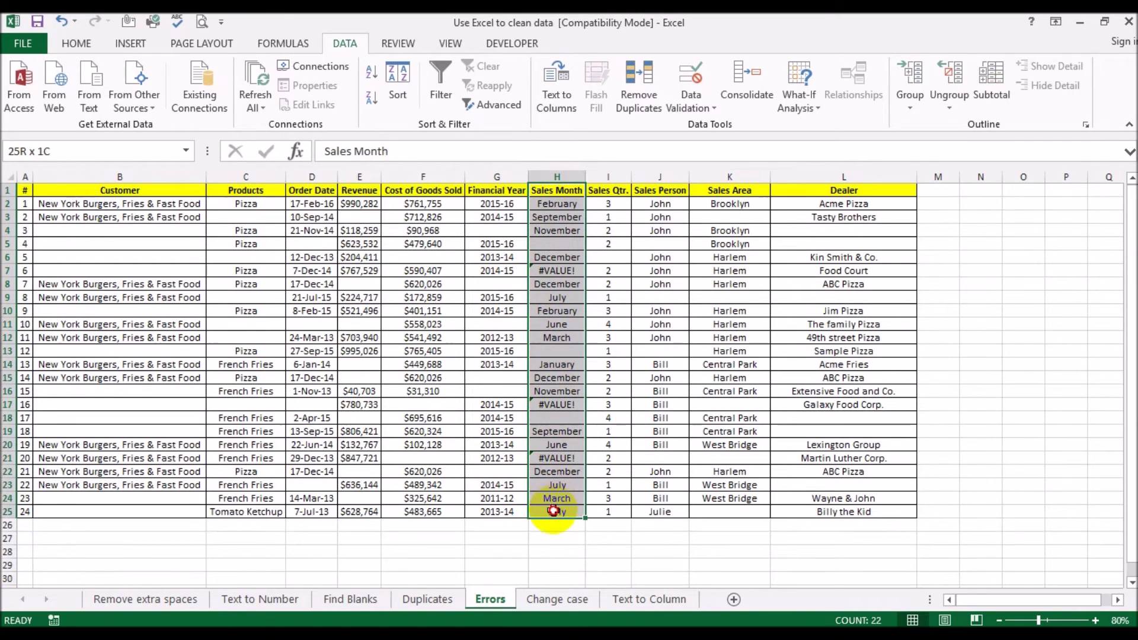
left_click(77, 43)
Start a new conditional formatting rule that formats only cells containing errors.
left_click(699, 106)
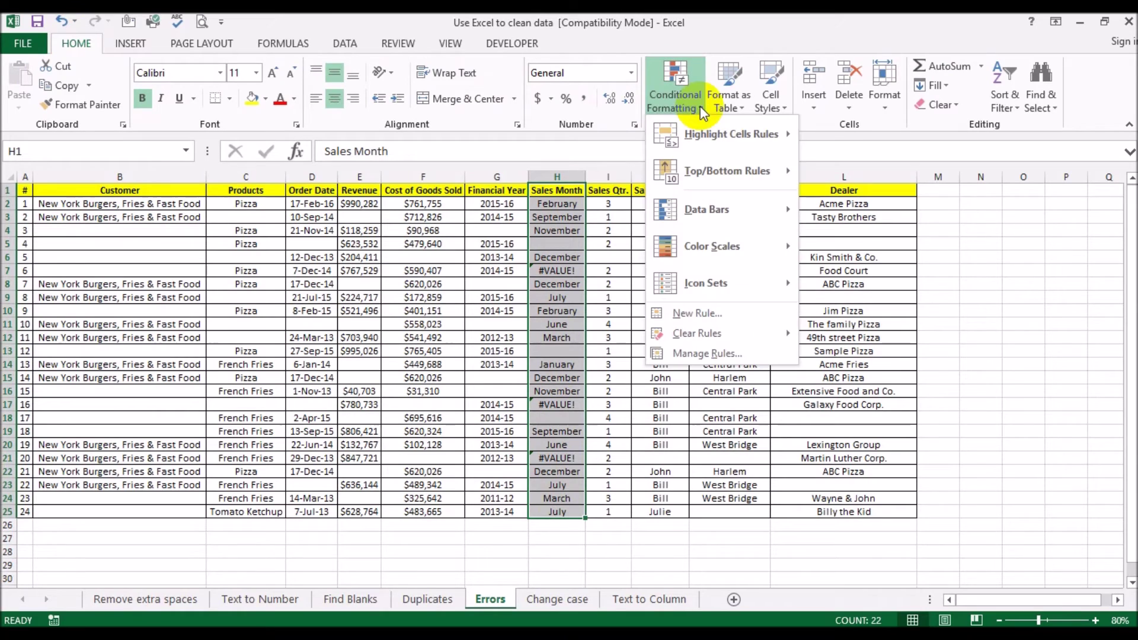
left_click(703, 313)
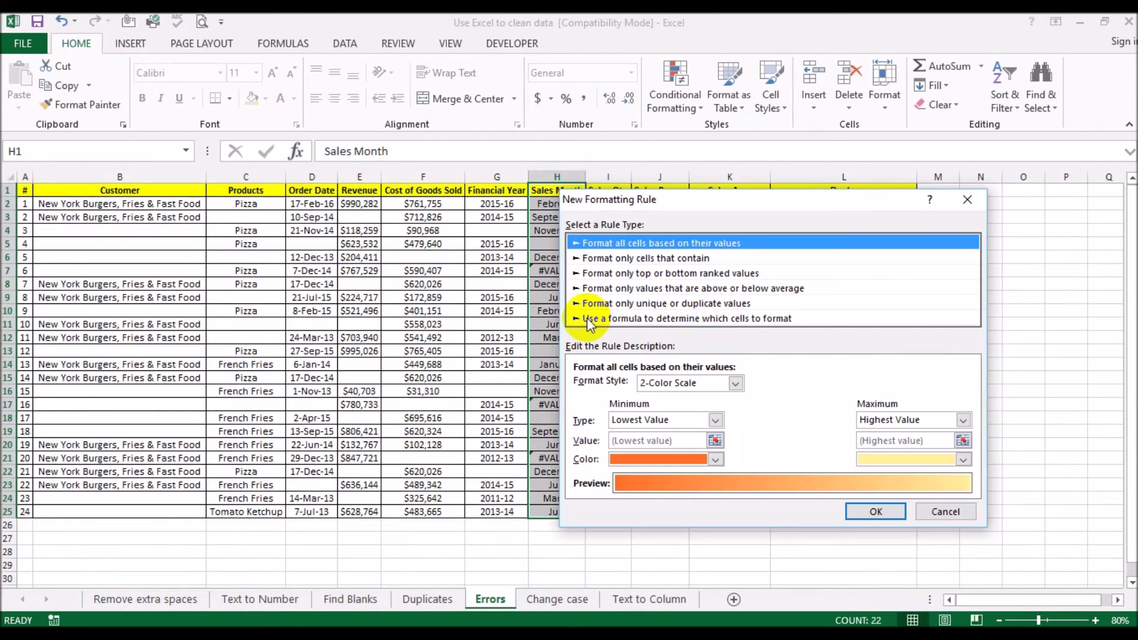
left_click(648, 259)
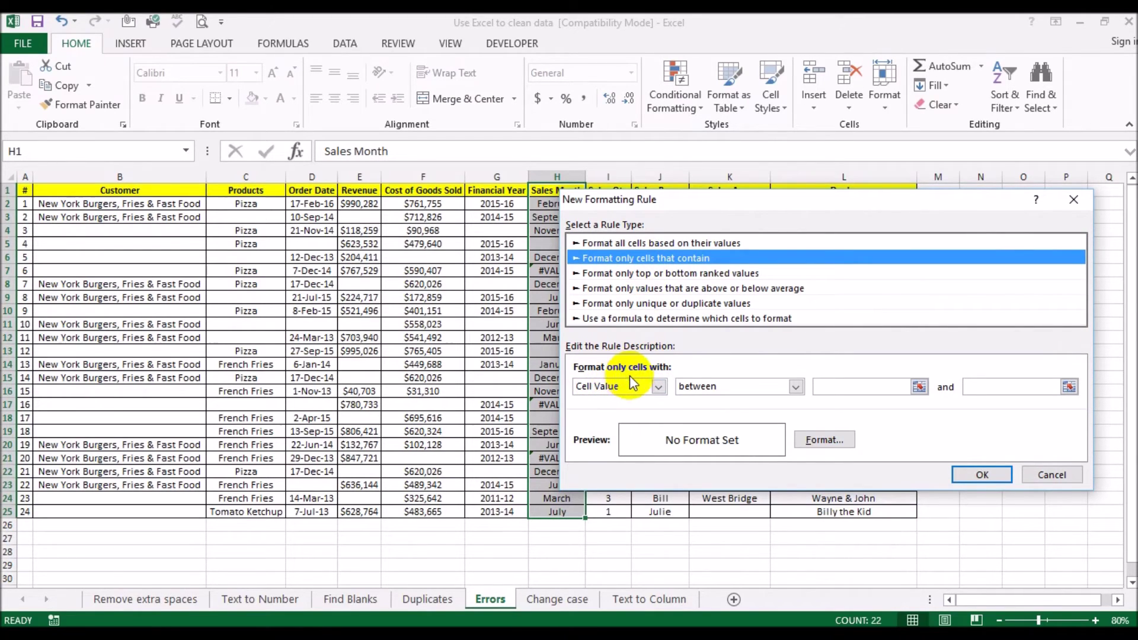
left_click(659, 388)
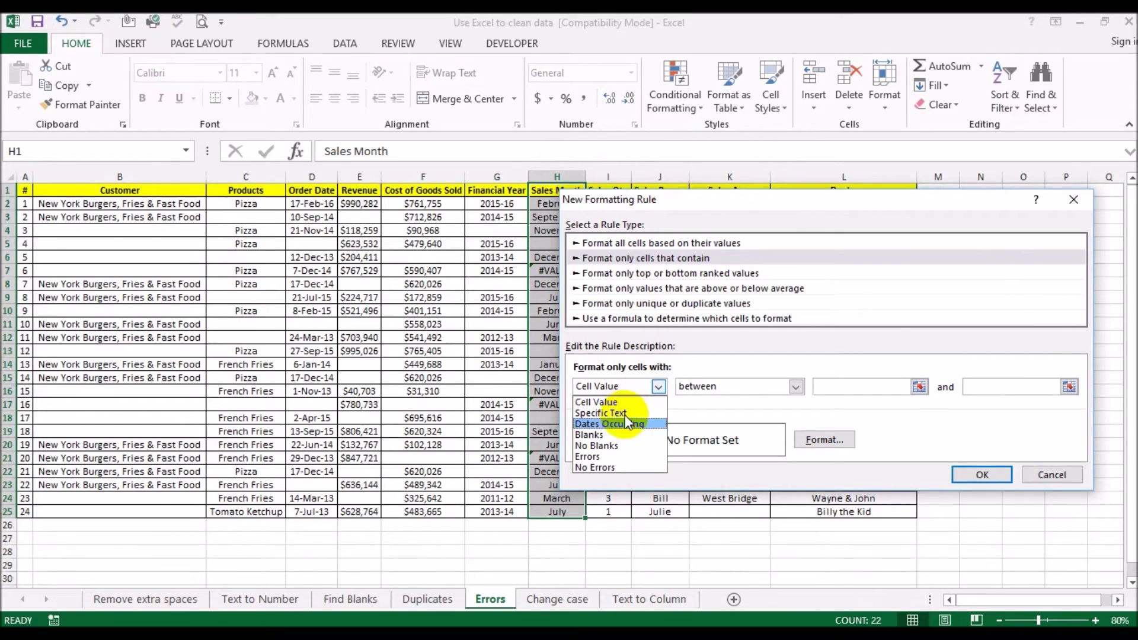
left_click(599, 456)
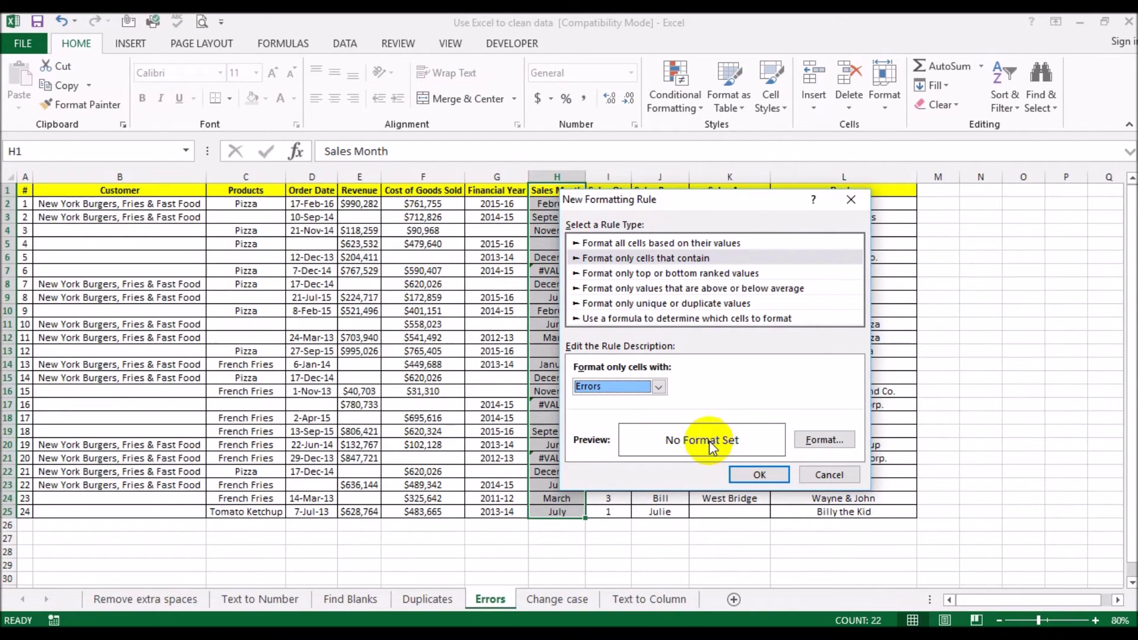
Give the error rule a red fill with white Bold Italic text and apply it.
left_click(810, 440)
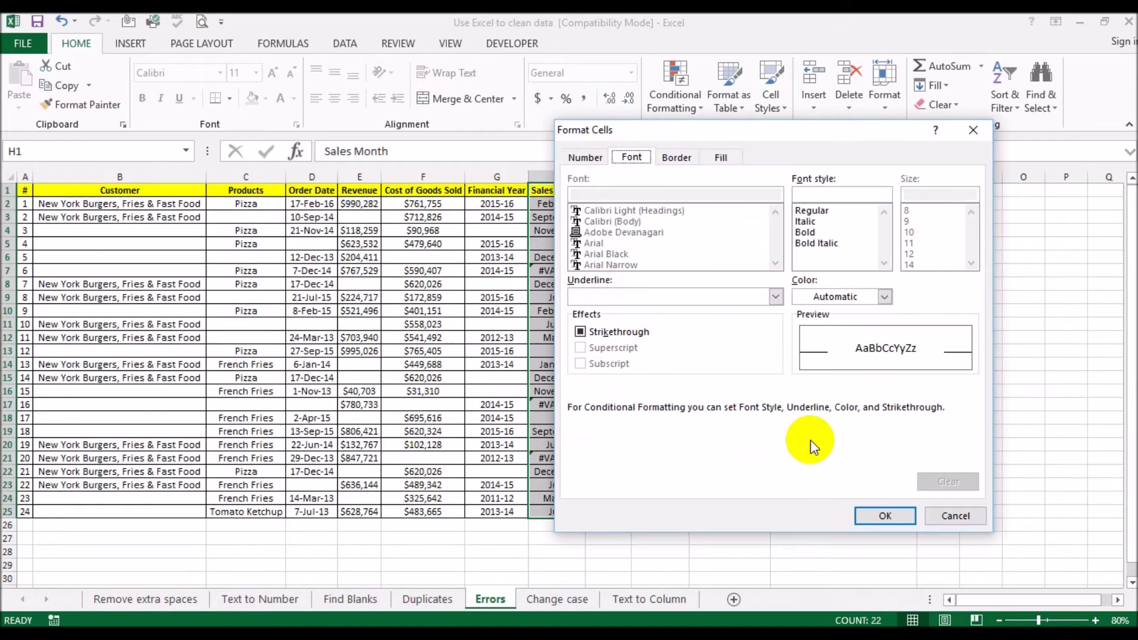
left_click(723, 157)
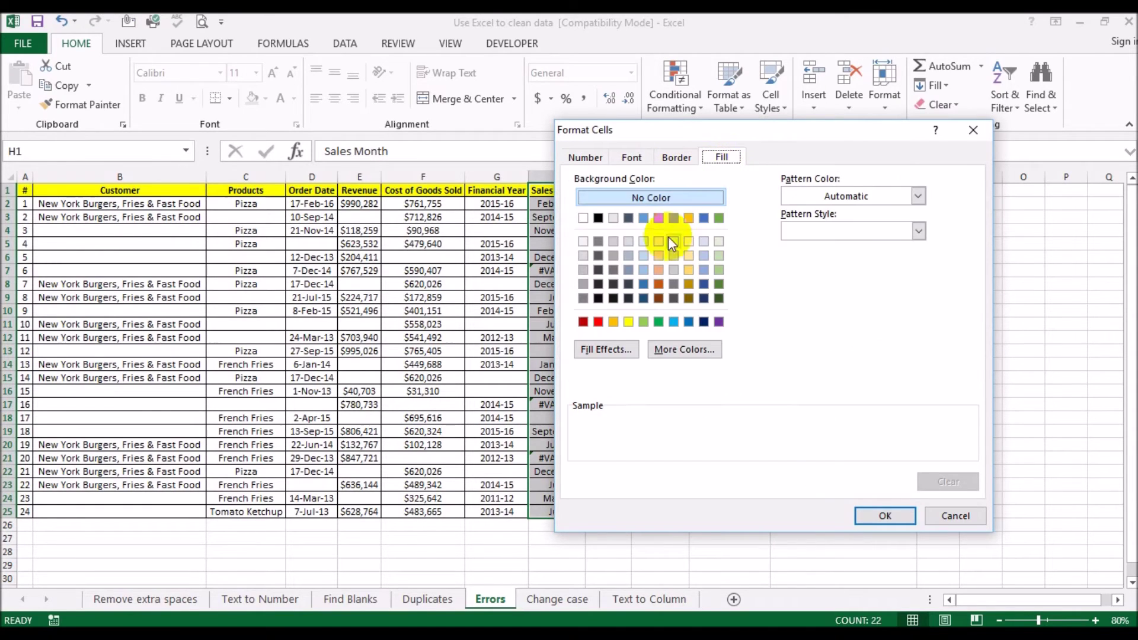
left_click(599, 322)
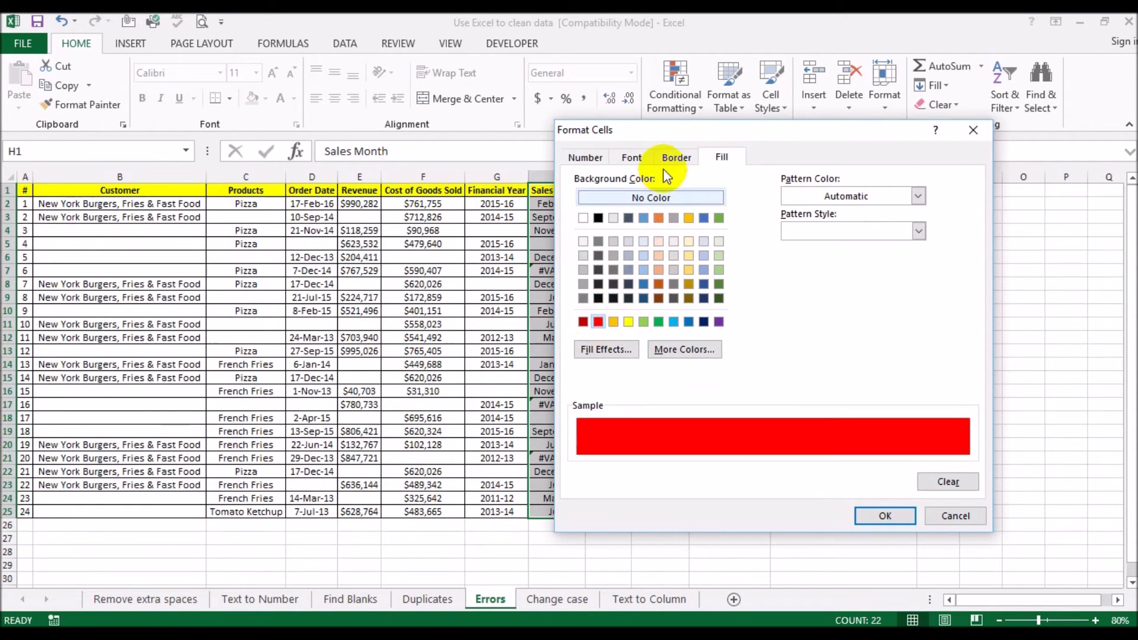
left_click(632, 157)
left_click(817, 243)
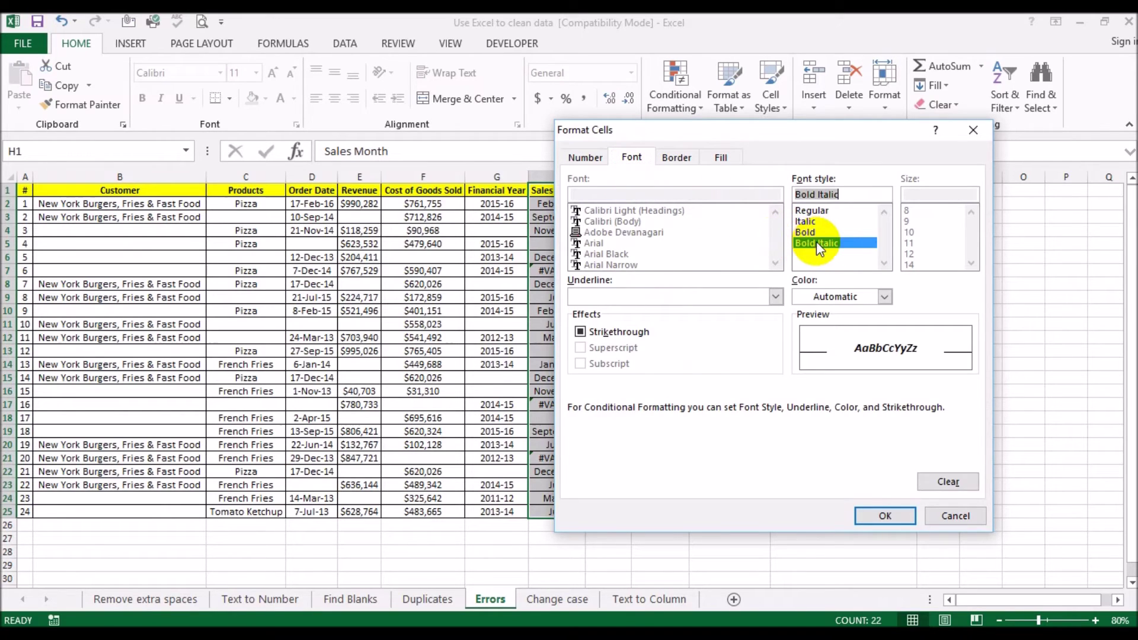
left_click(834, 297)
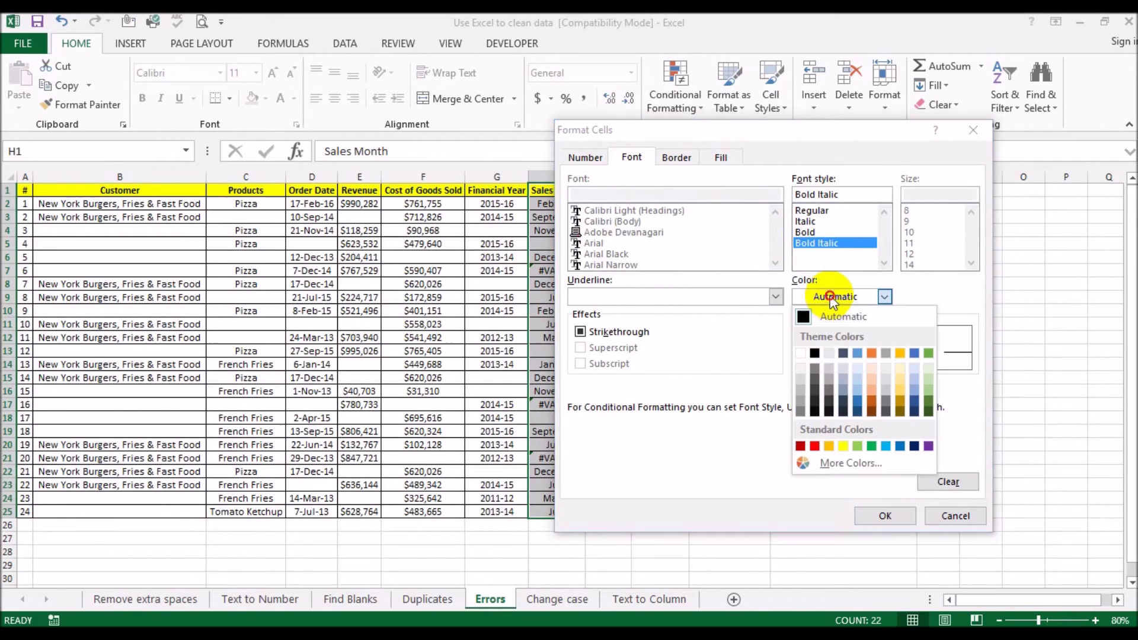
left_click(801, 353)
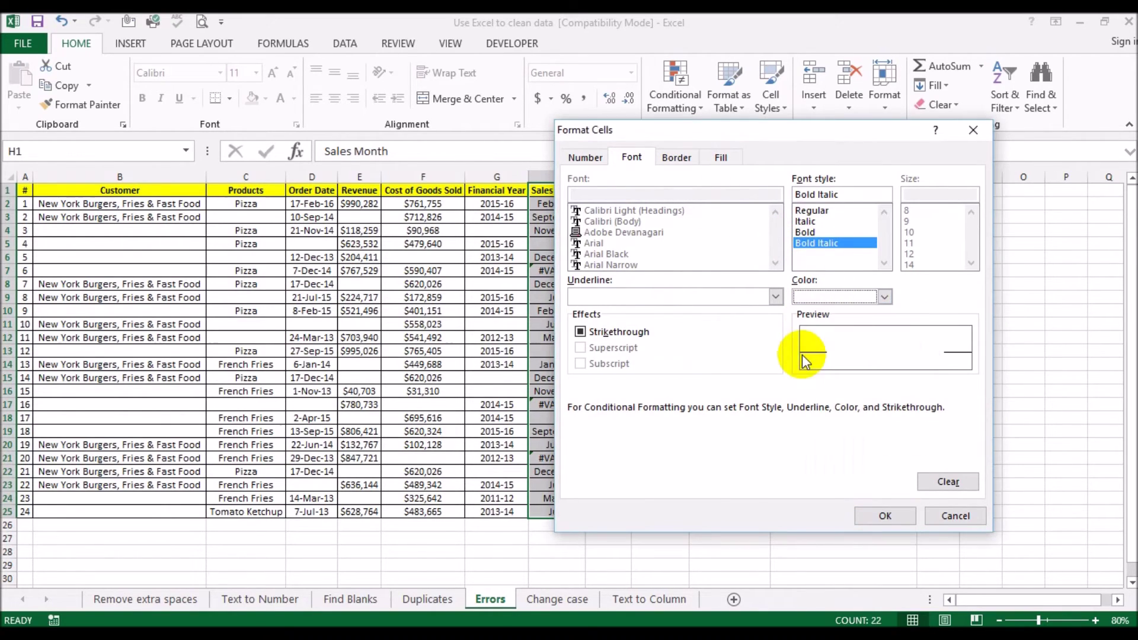
left_click(890, 516)
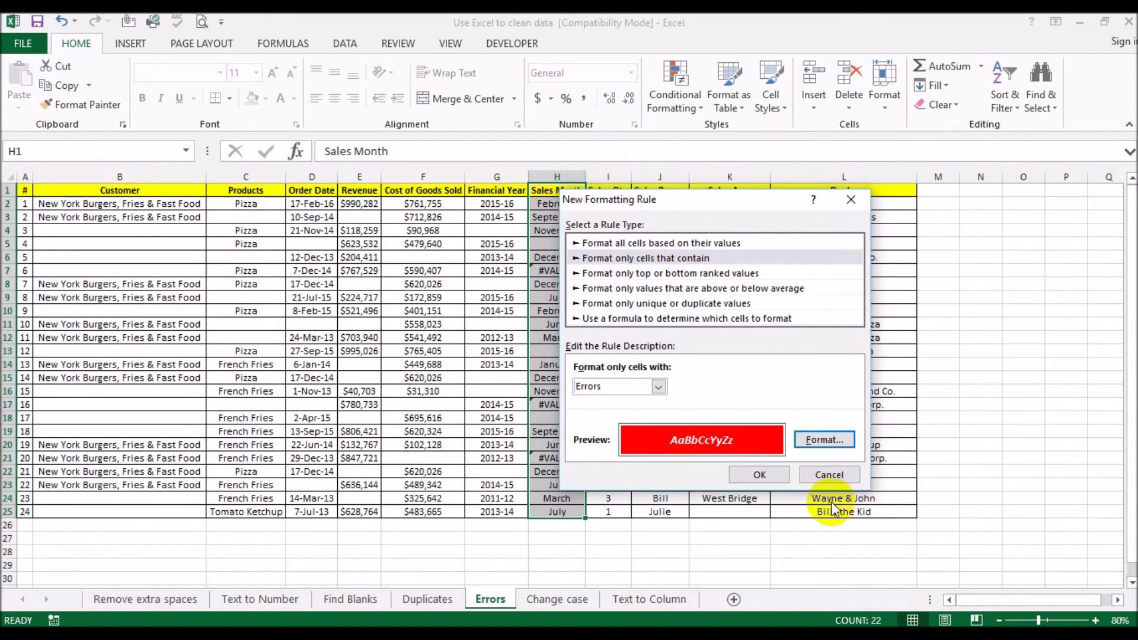
left_click(758, 474)
left_click(721, 386)
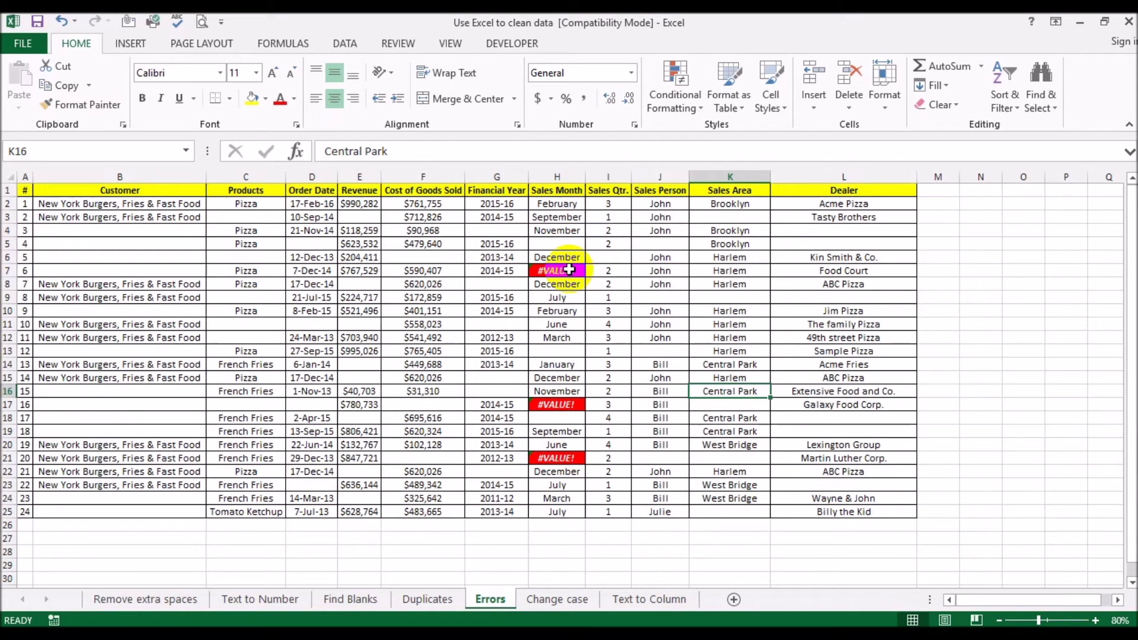
Undo the red highlighting, select only formula error cells via Go To Special, then open Change case.
key("ctrl+z")
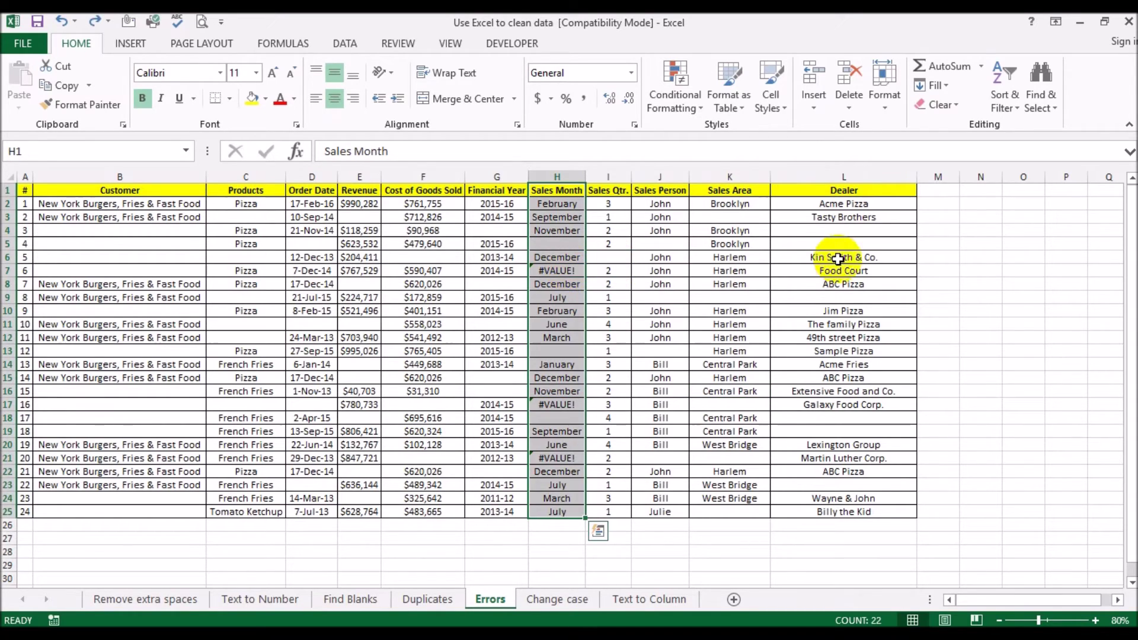
left_click(1054, 108)
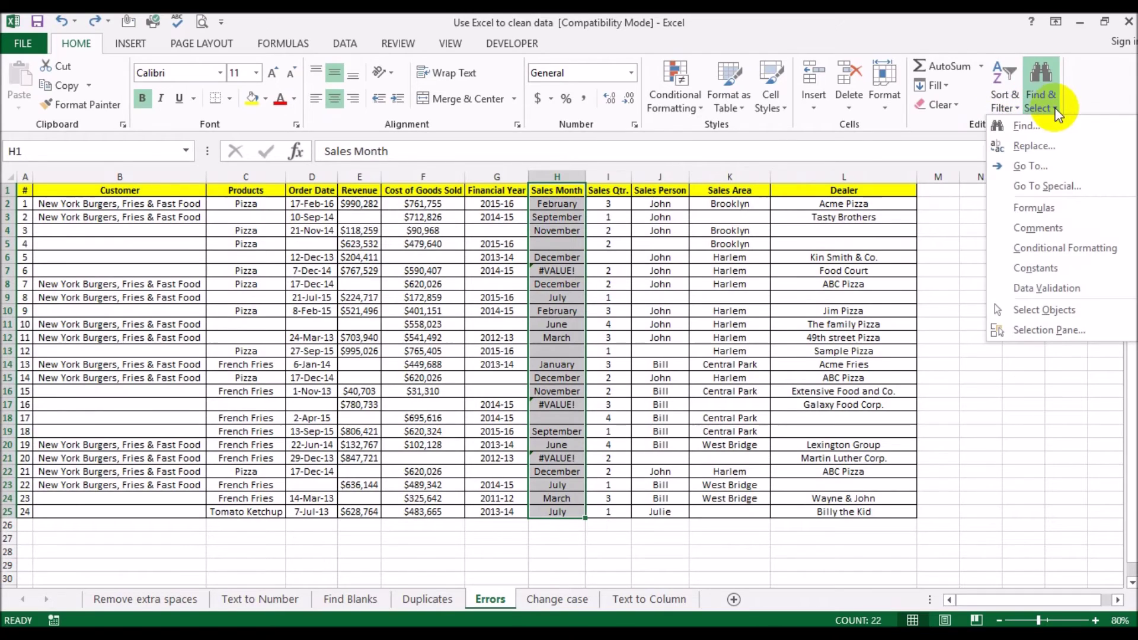
left_click(1054, 191)
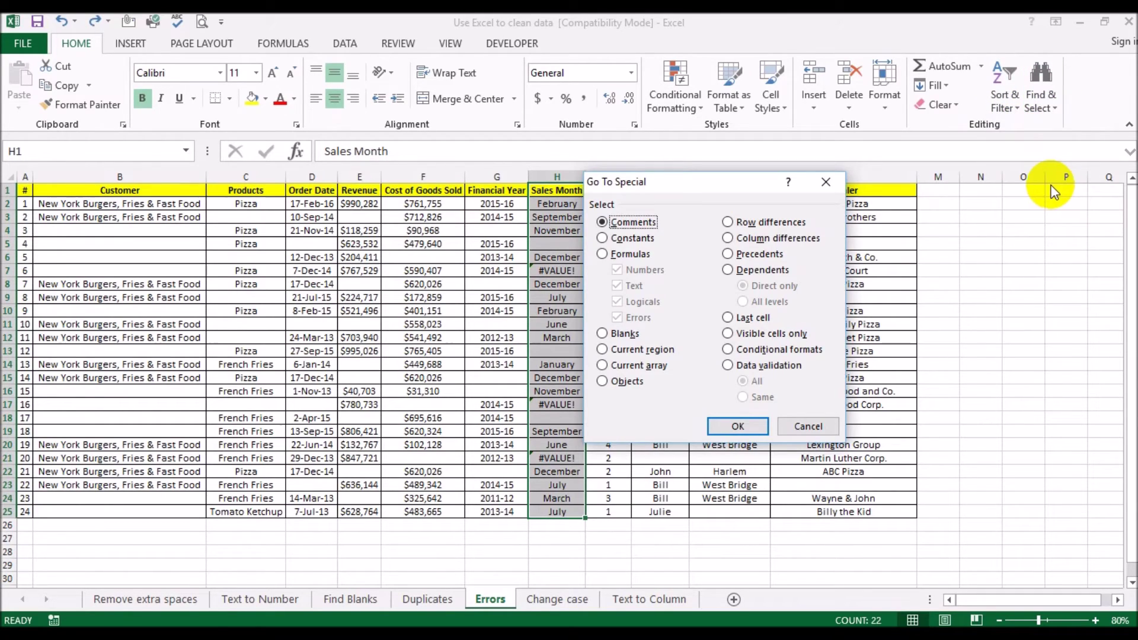
left_click(603, 253)
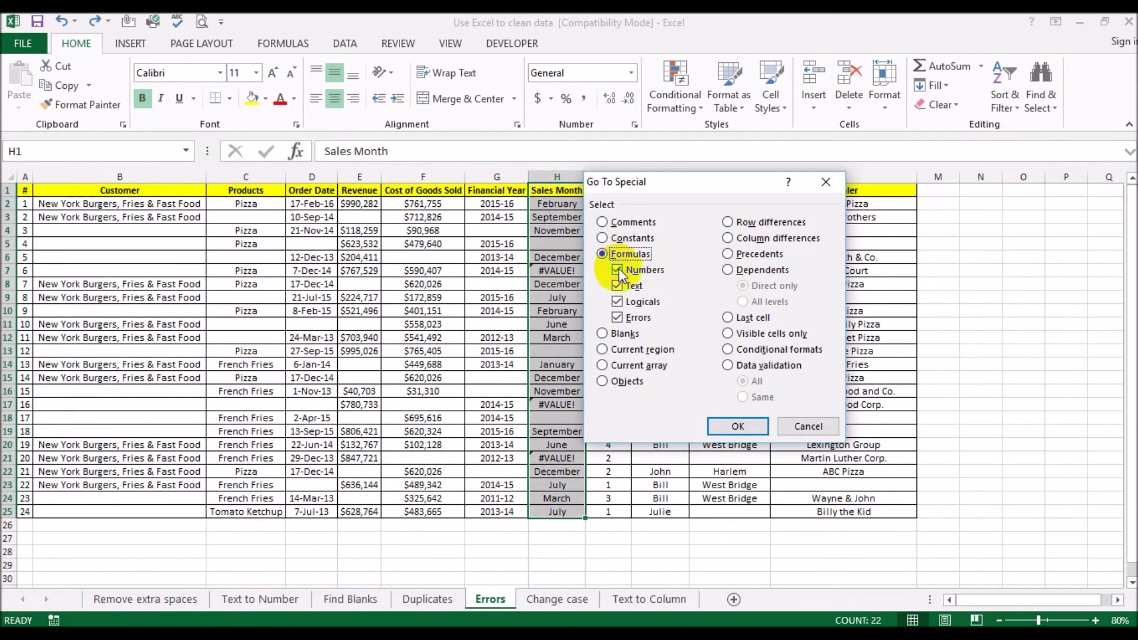
left_click(618, 270)
left_click(617, 286)
left_click(617, 306)
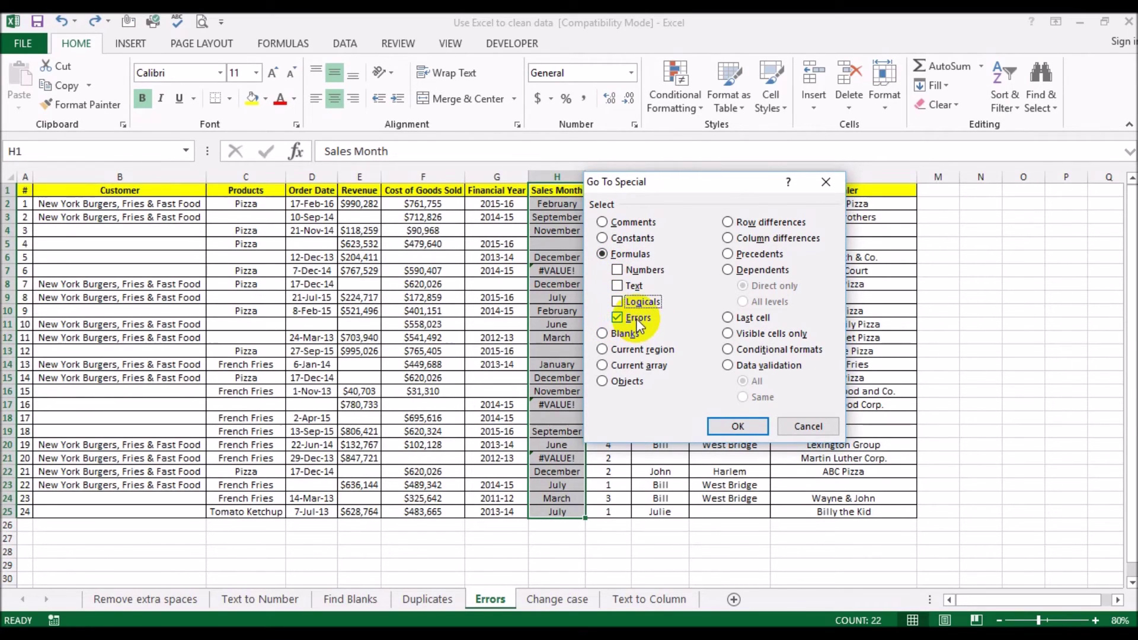
left_click(734, 427)
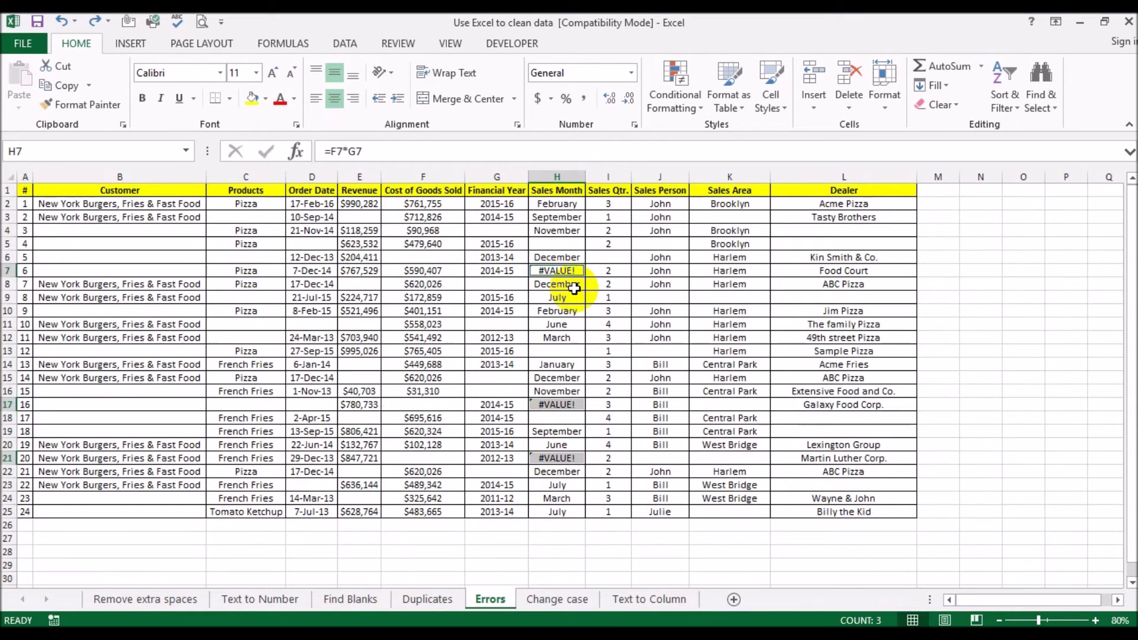
left_click(559, 602)
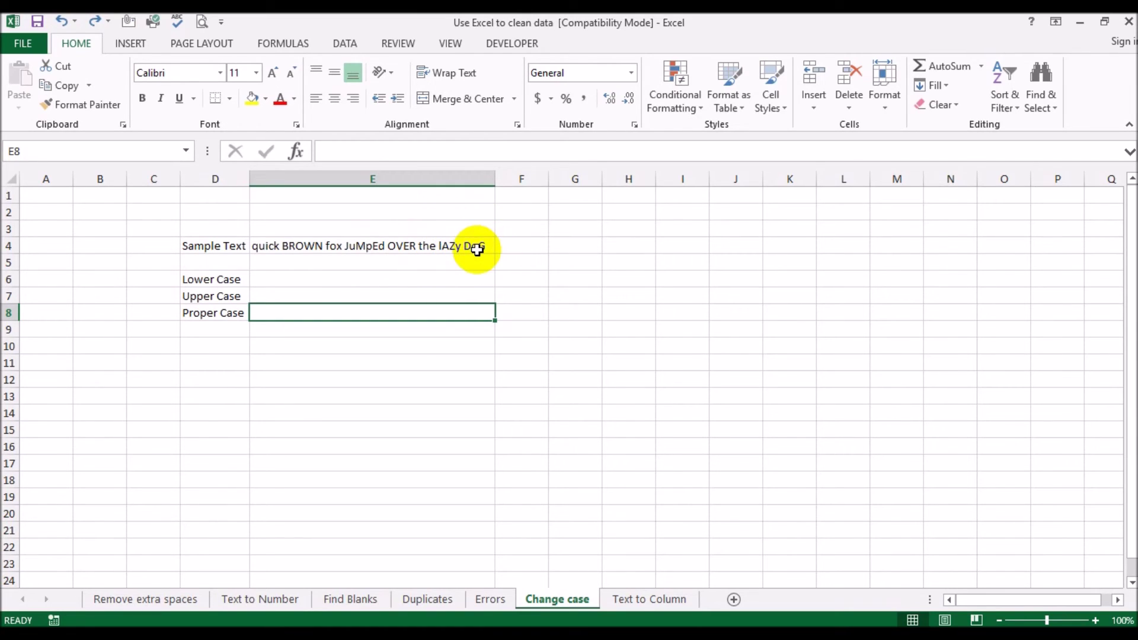
left_click(353, 280)
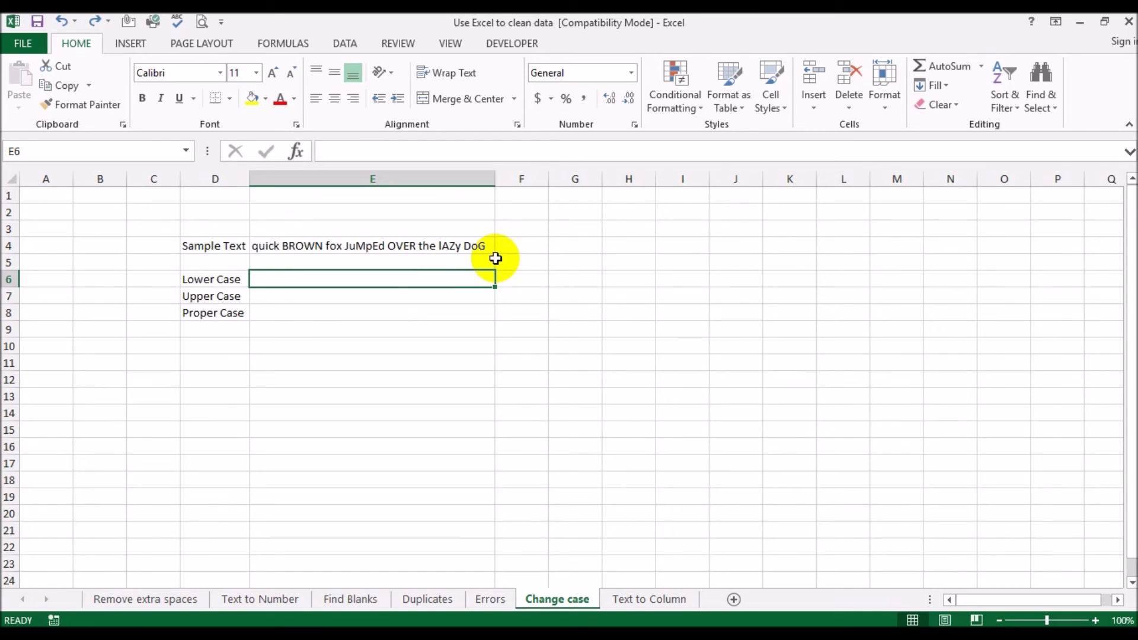
Try =UPPER(E4) in E6 and widen column E, then undo it.
type("=uppe")
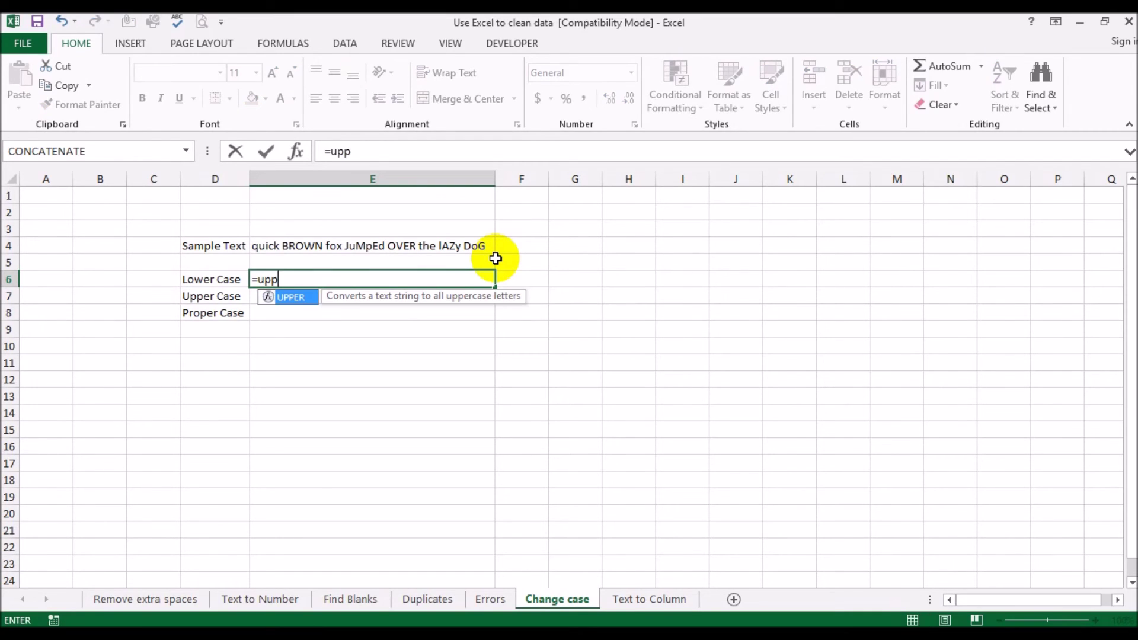
double_click(288, 301)
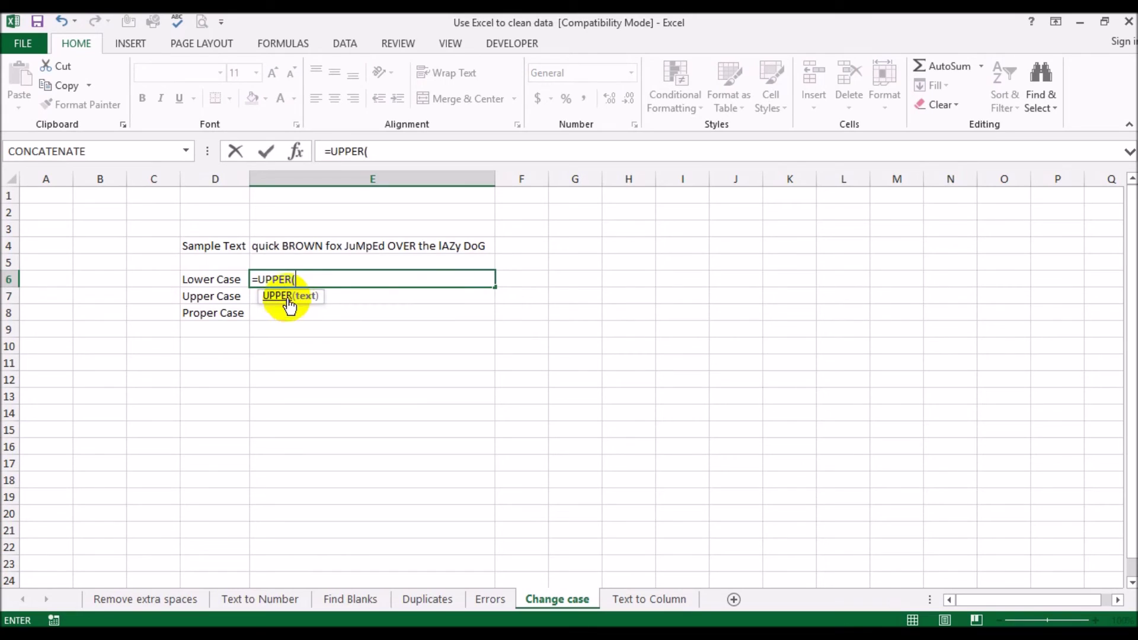
left_click(302, 245)
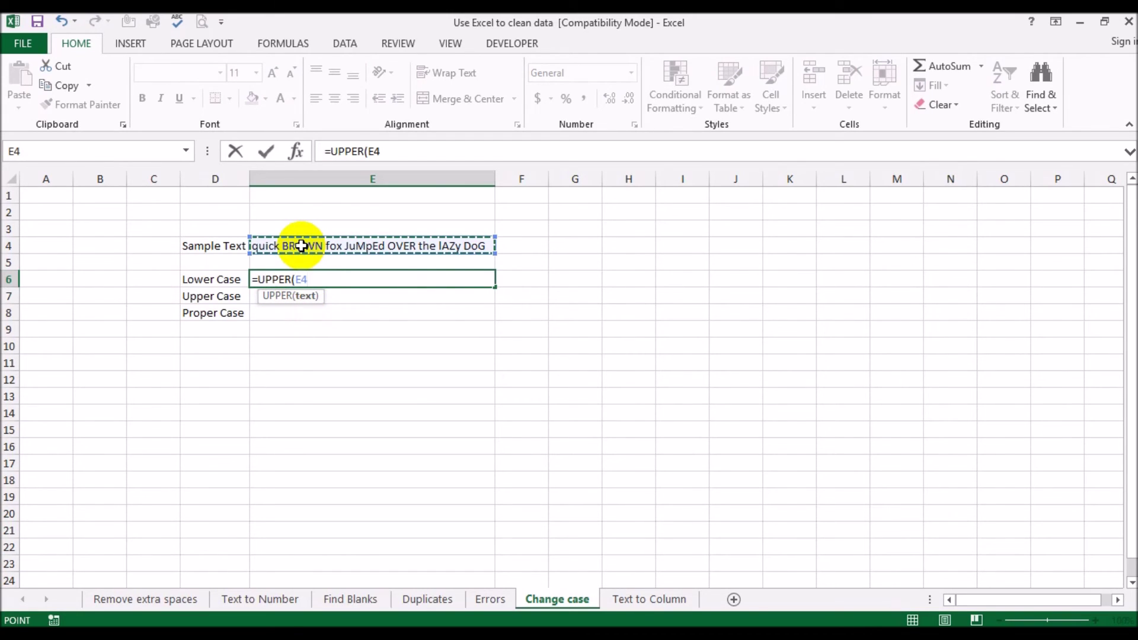
type(")")
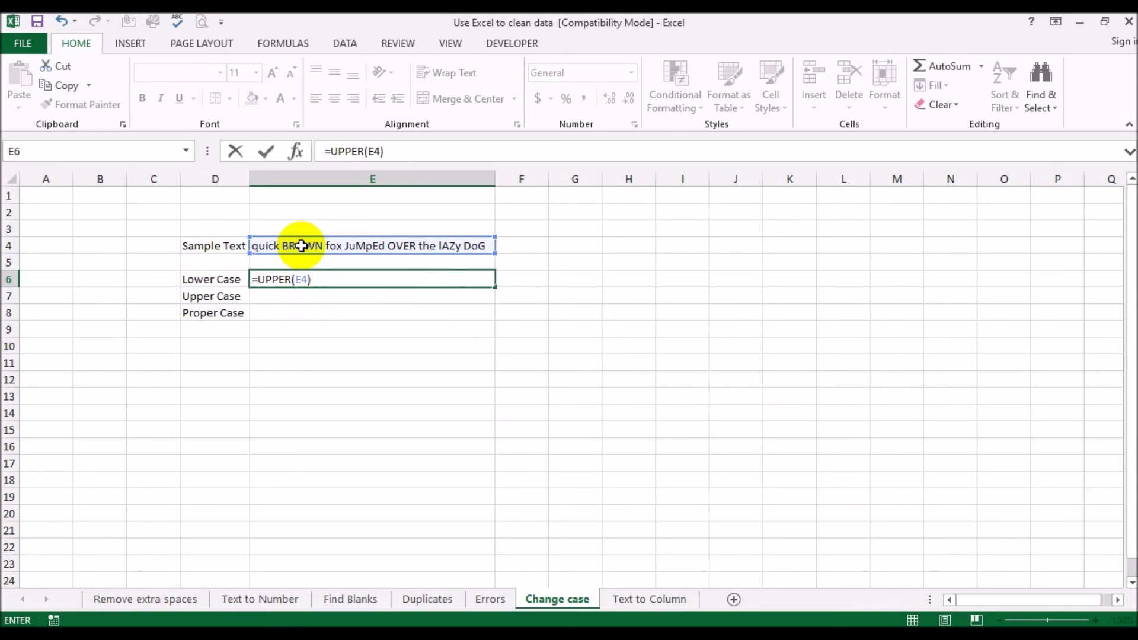
key("Return")
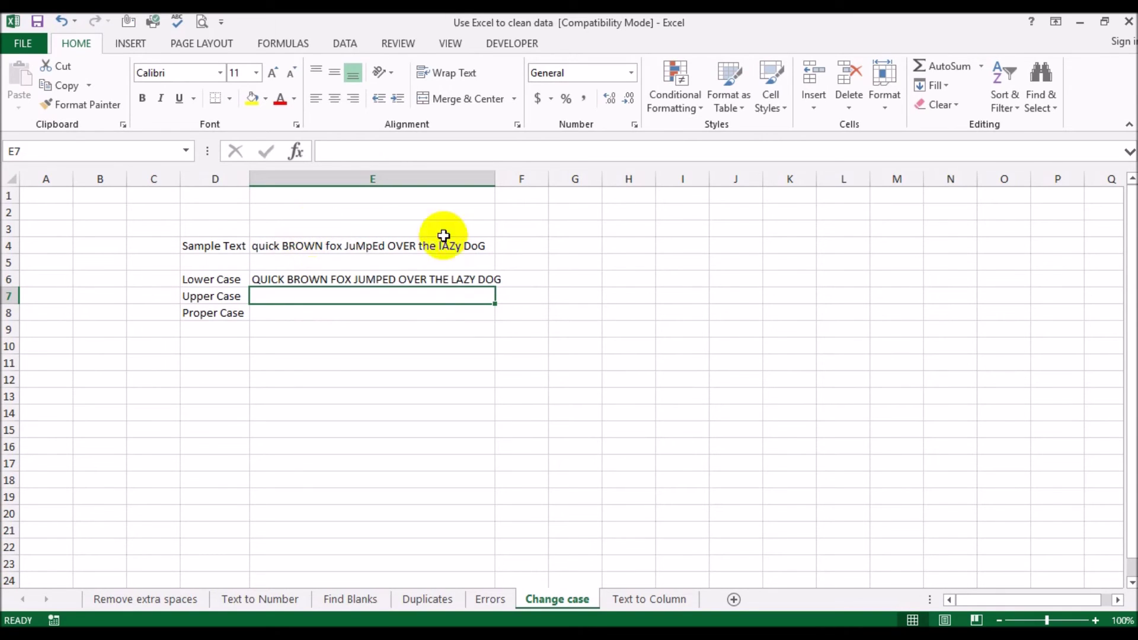
double_click(493, 180)
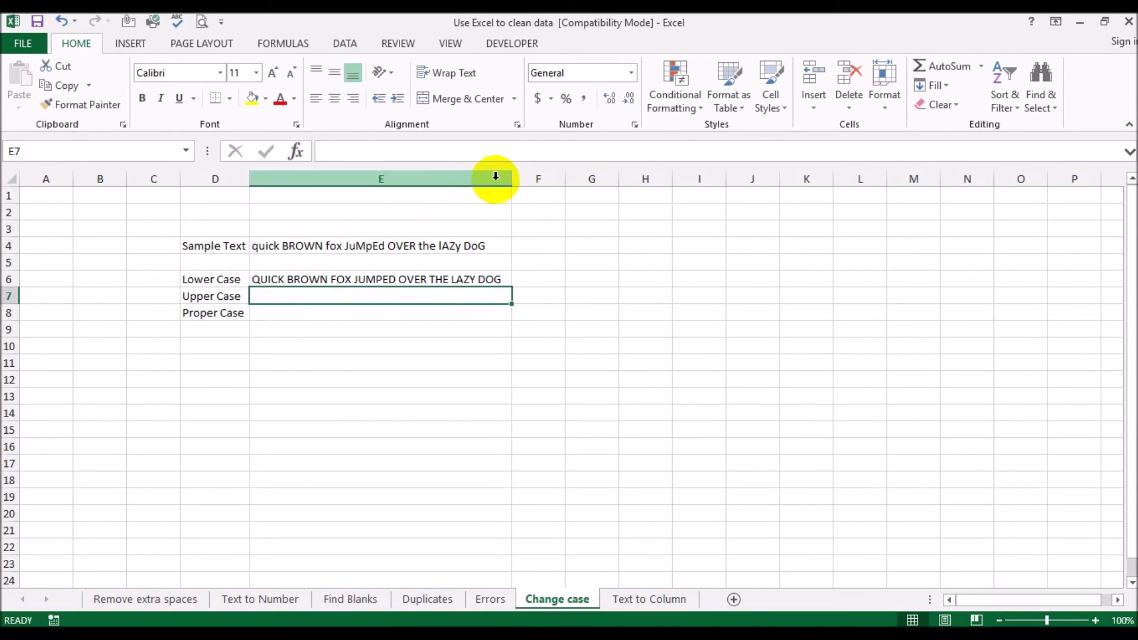
key("ctrl+z")
key("ctrl+z")
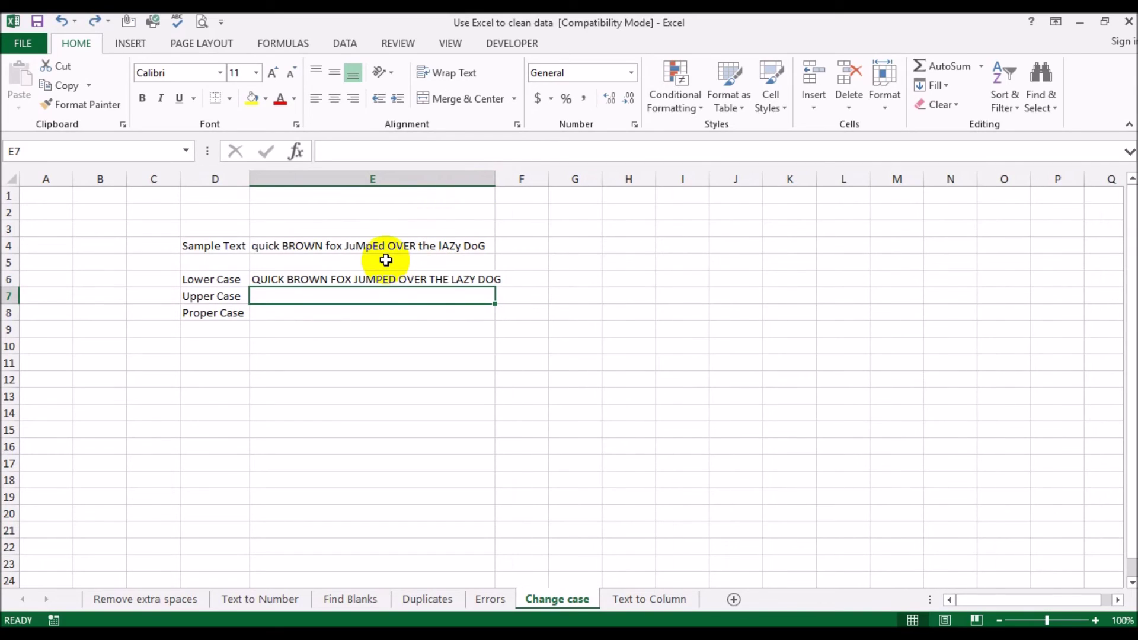
Enter =LOWER(E4) in E6 to show the sample text in lowercase.
type("=low")
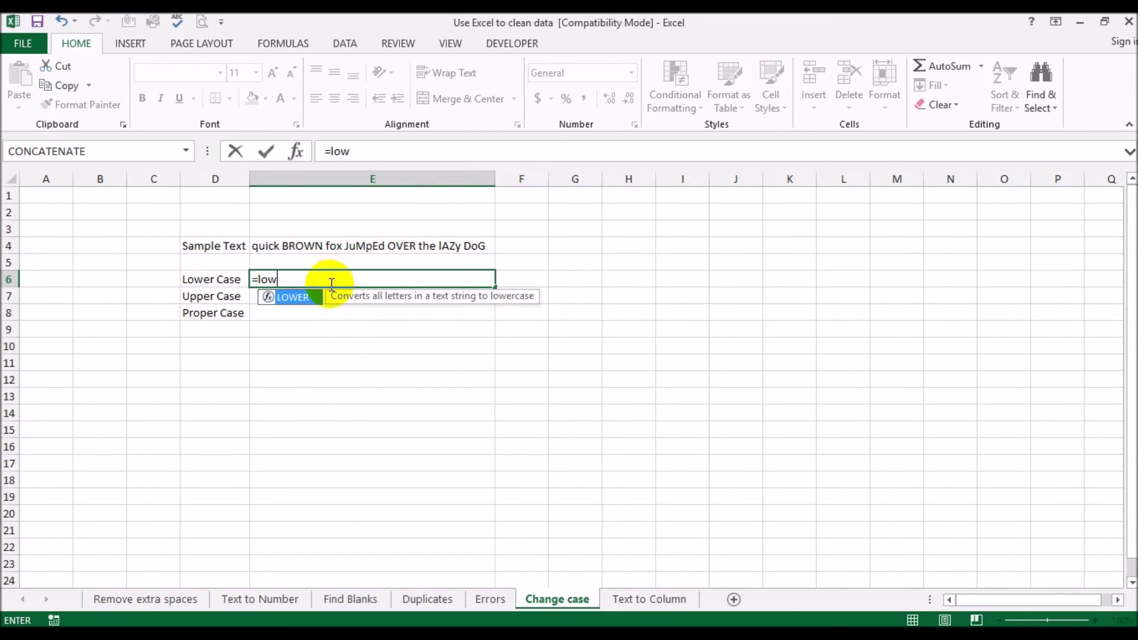
double_click(303, 297)
left_click(293, 243)
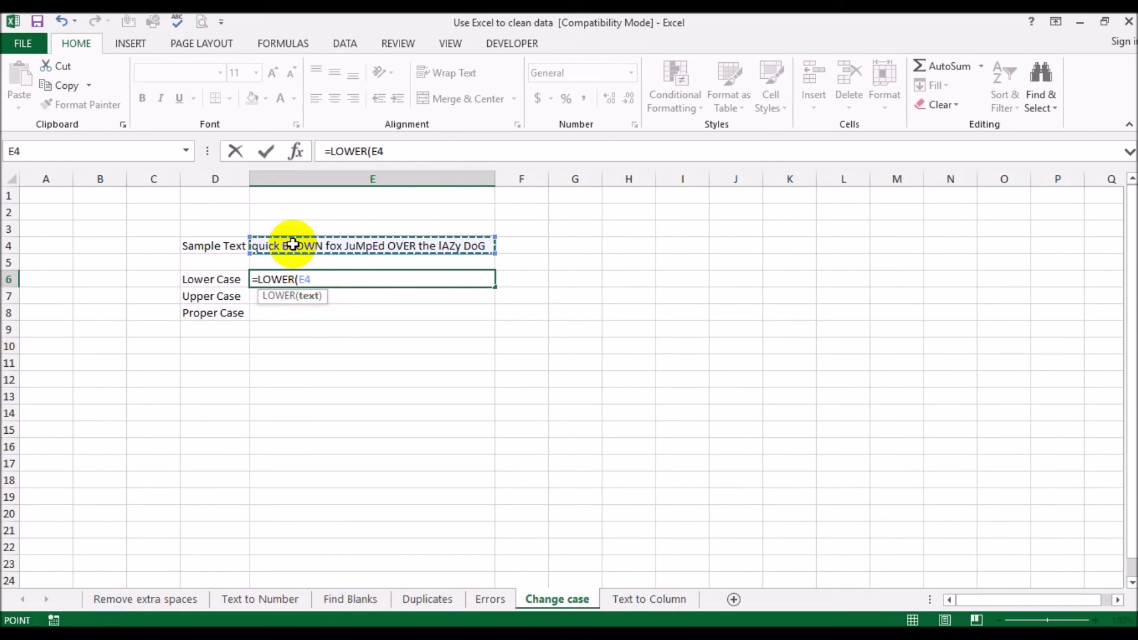
type(")")
key("Return")
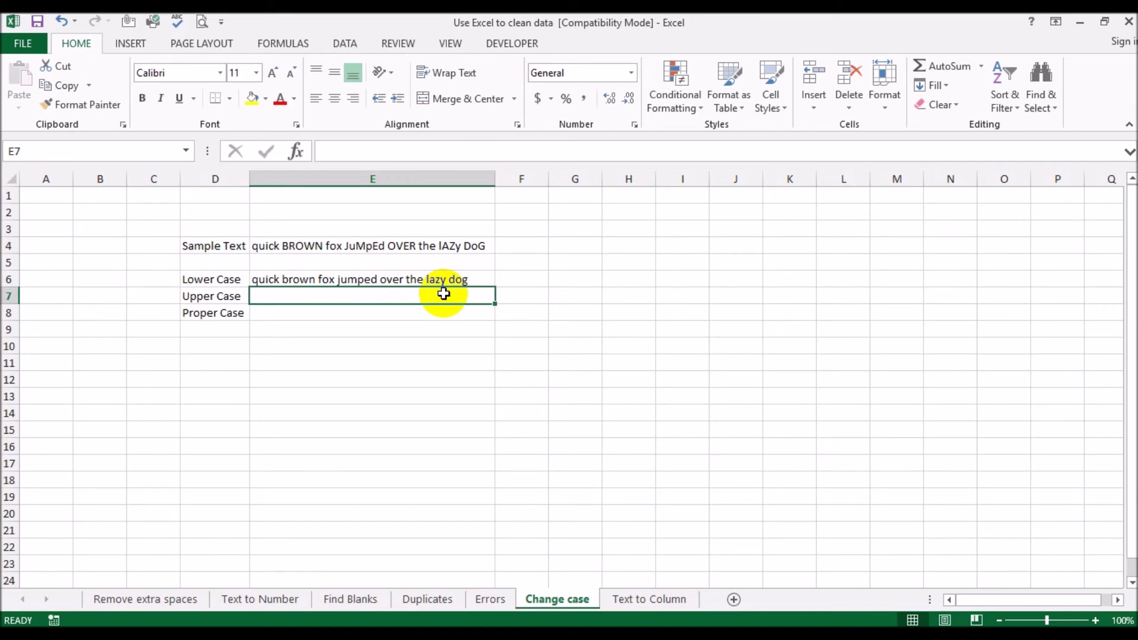
type("=upp")
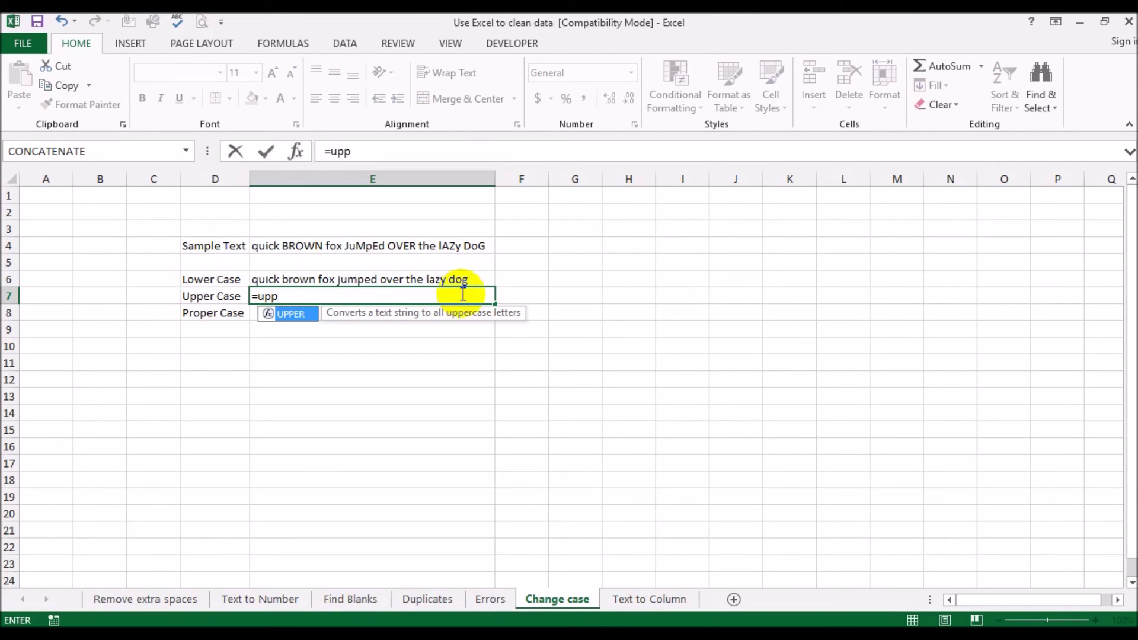
Enter =UPPER(E4) in E7 and autofit column E to the capitalised text.
double_click(295, 314)
left_click(285, 245)
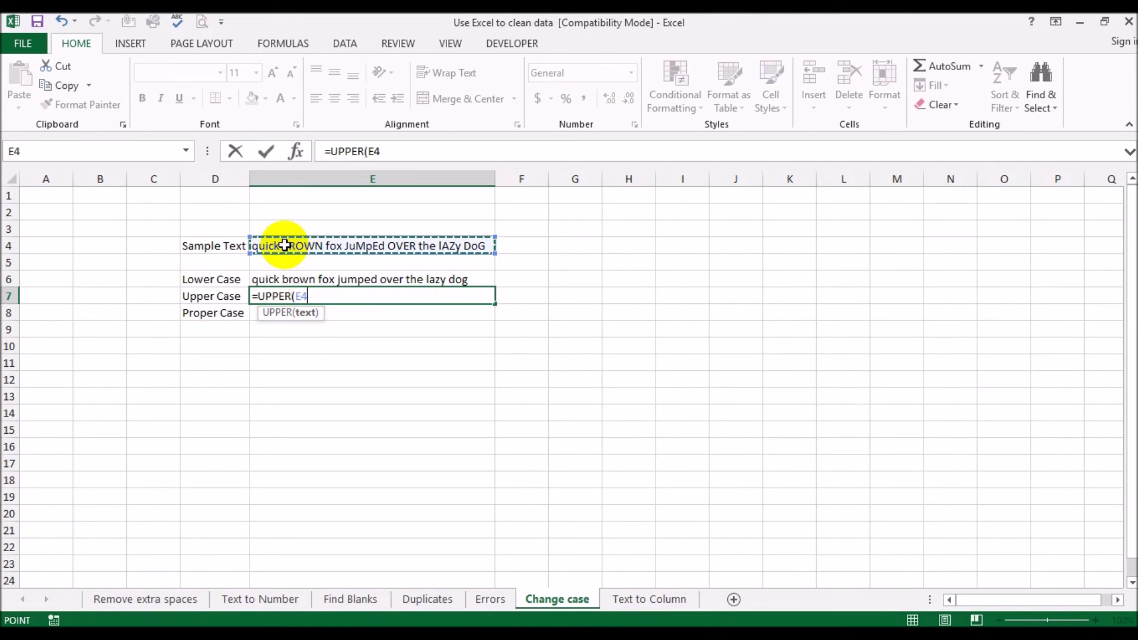
type(")")
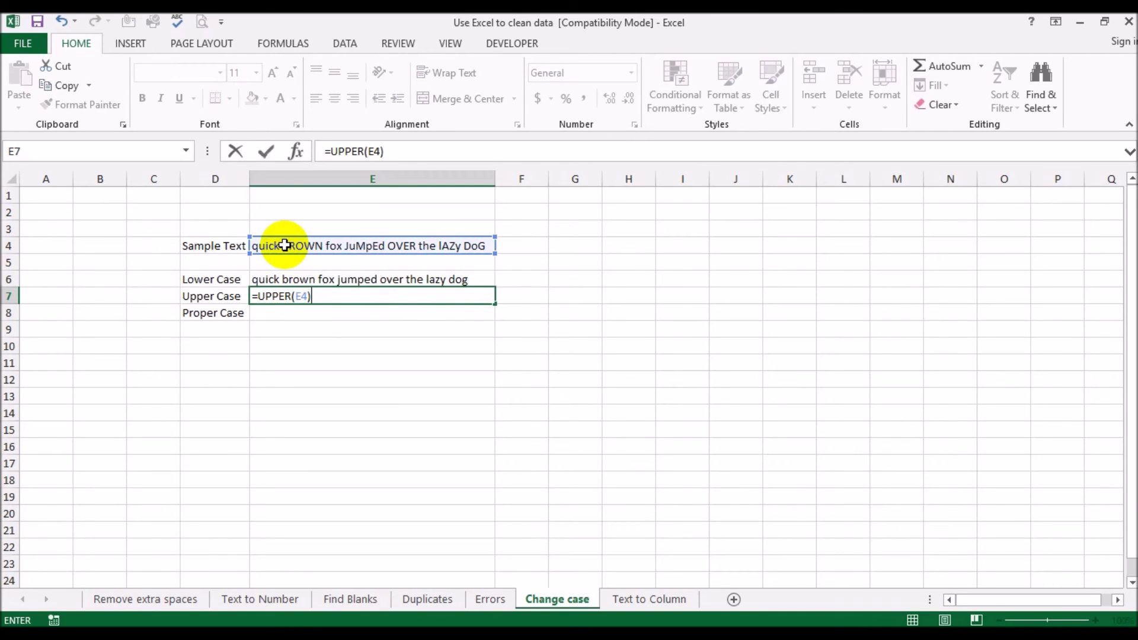
key("Return")
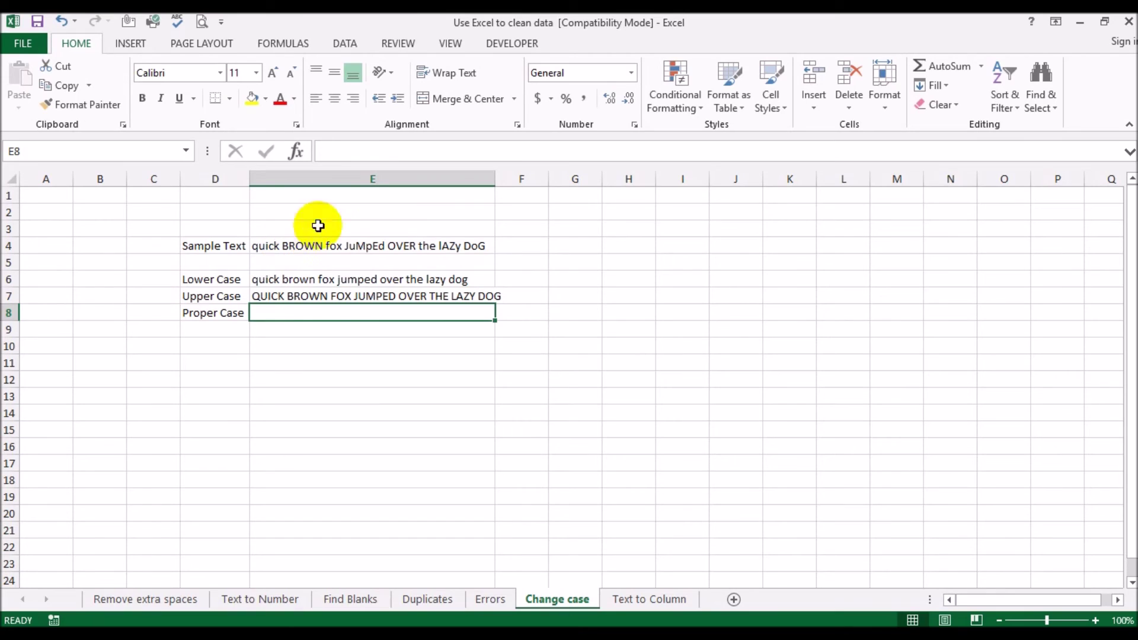
double_click(496, 176)
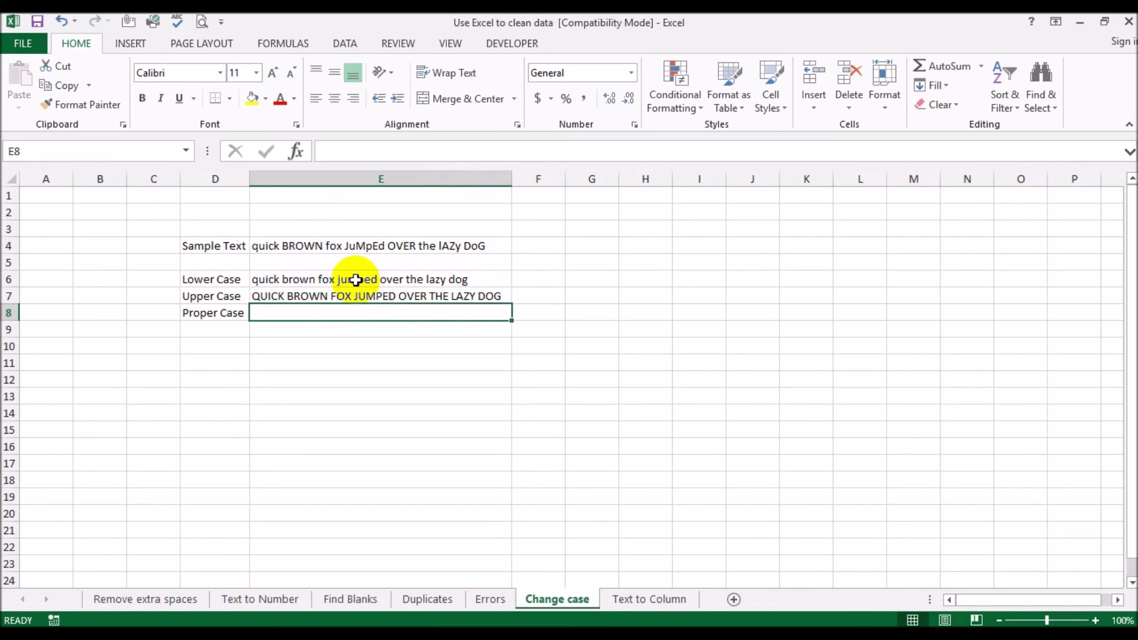
Enter =PROPER(E4) in E8, correcting a mistyped function name first.
type("=or")
key("BackSpace")
key("BackSpace")
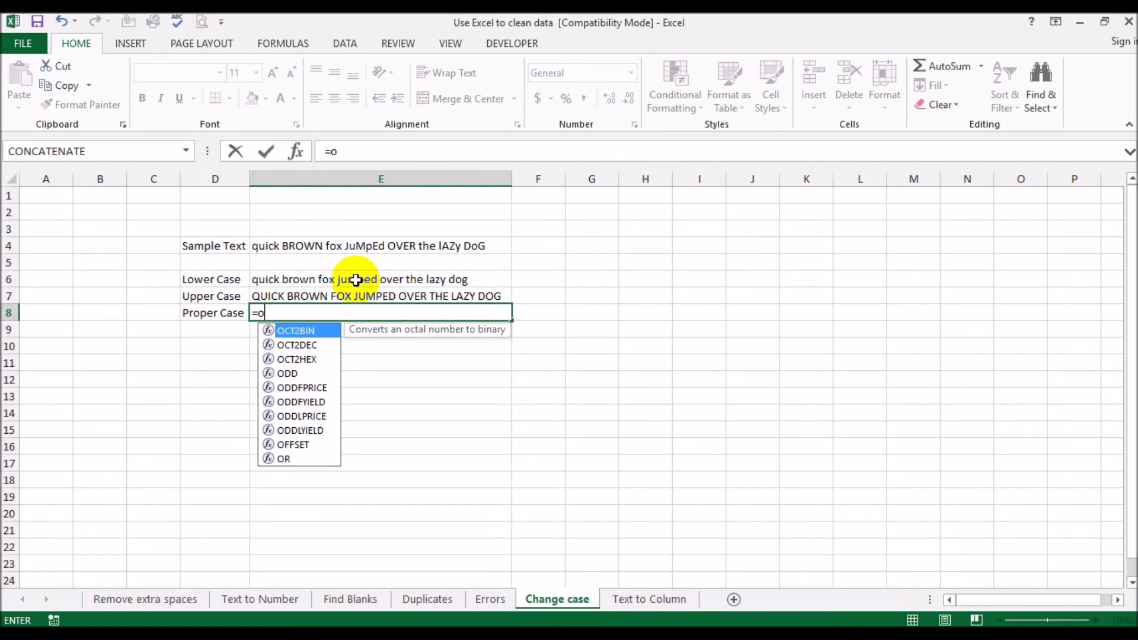
type("prop")
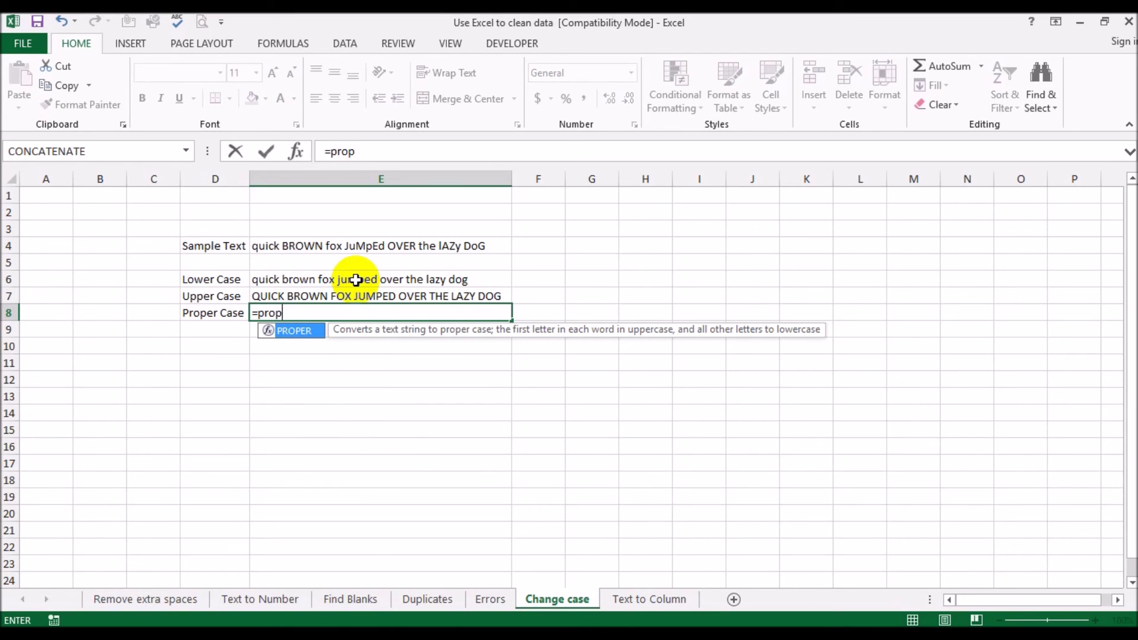
double_click(299, 334)
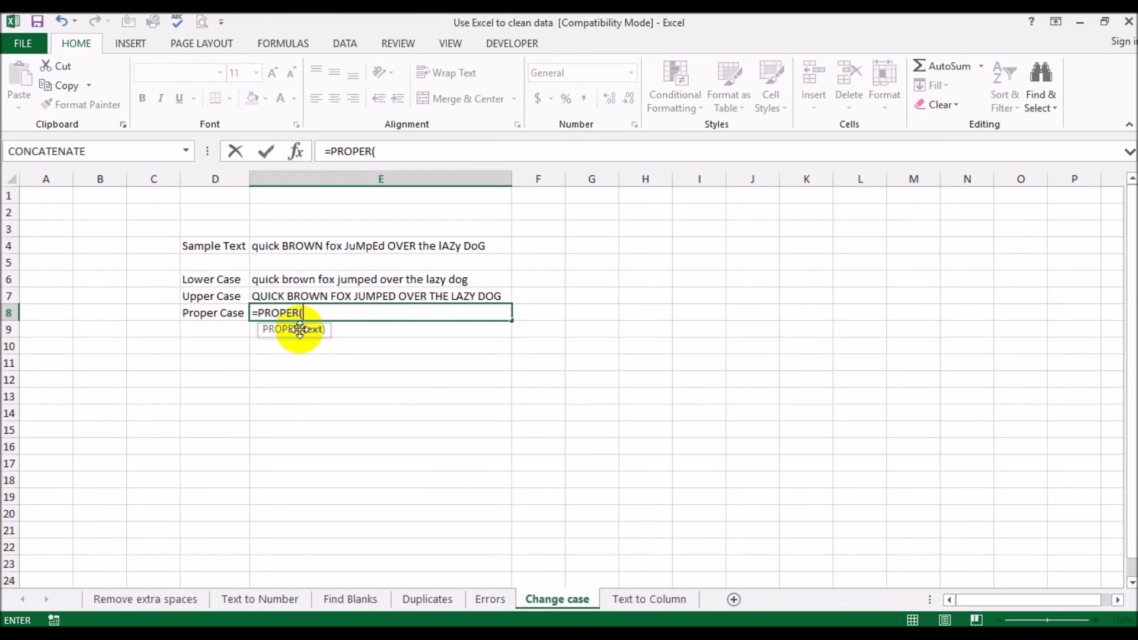
left_click(297, 245)
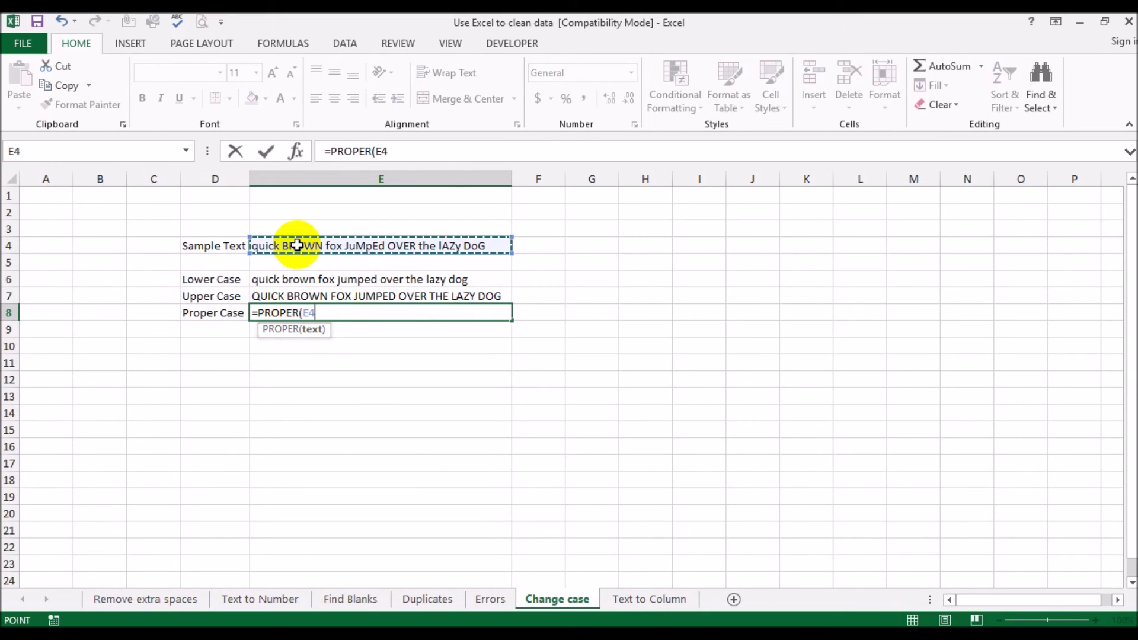
type(")")
key("Return")
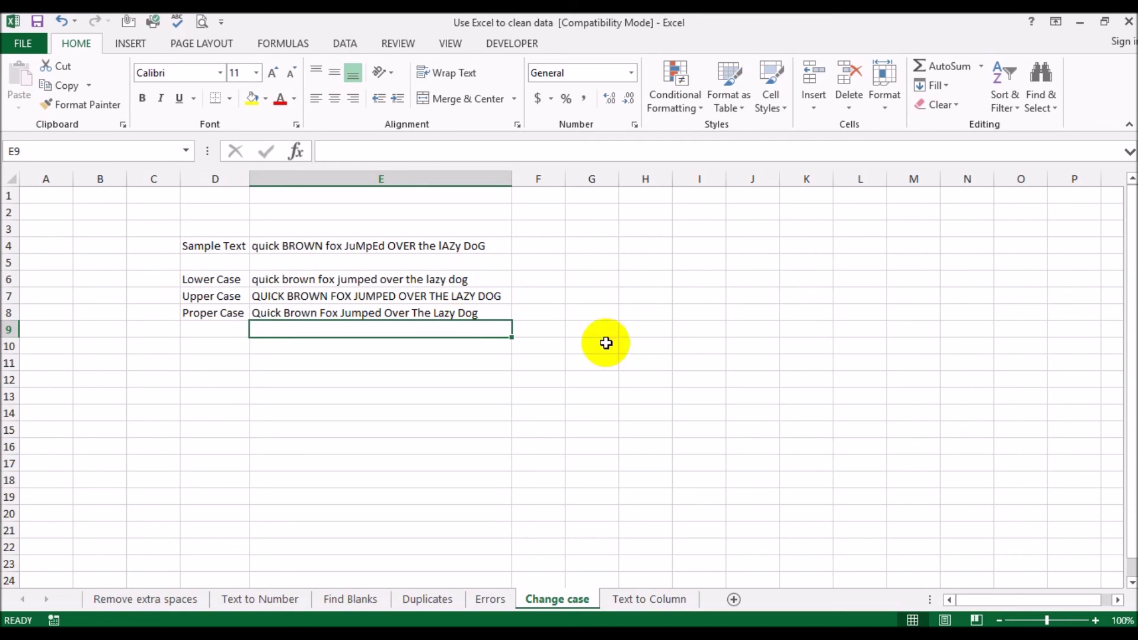
On the Text to Column sheet, select the comma-separated records in column A.
left_click(635, 600)
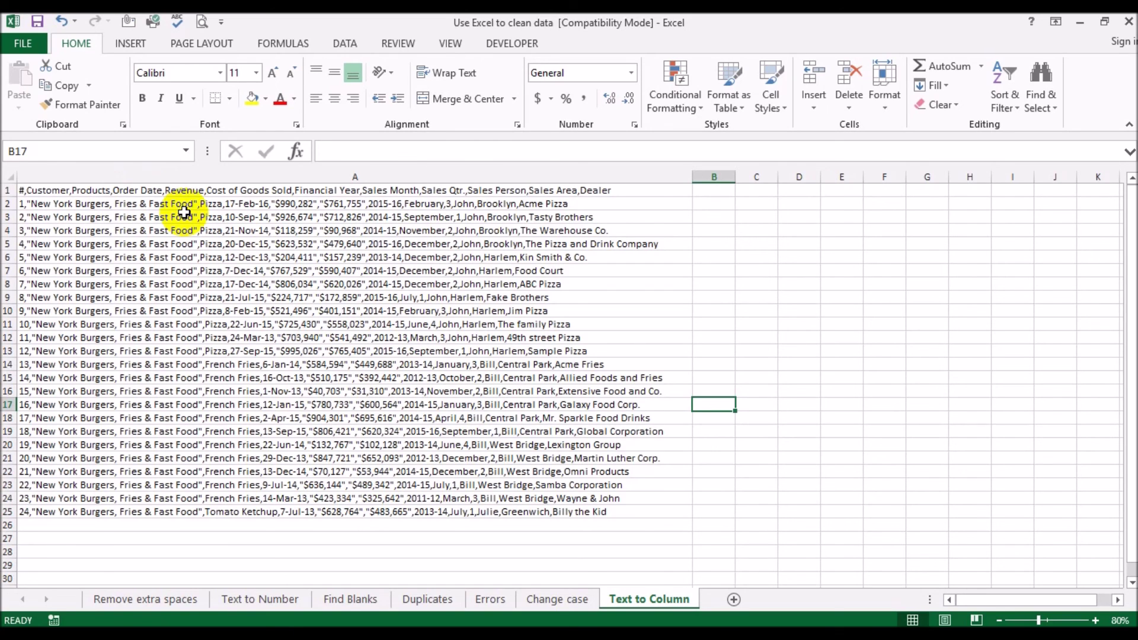
left_click_drag(44, 190, 457, 517)
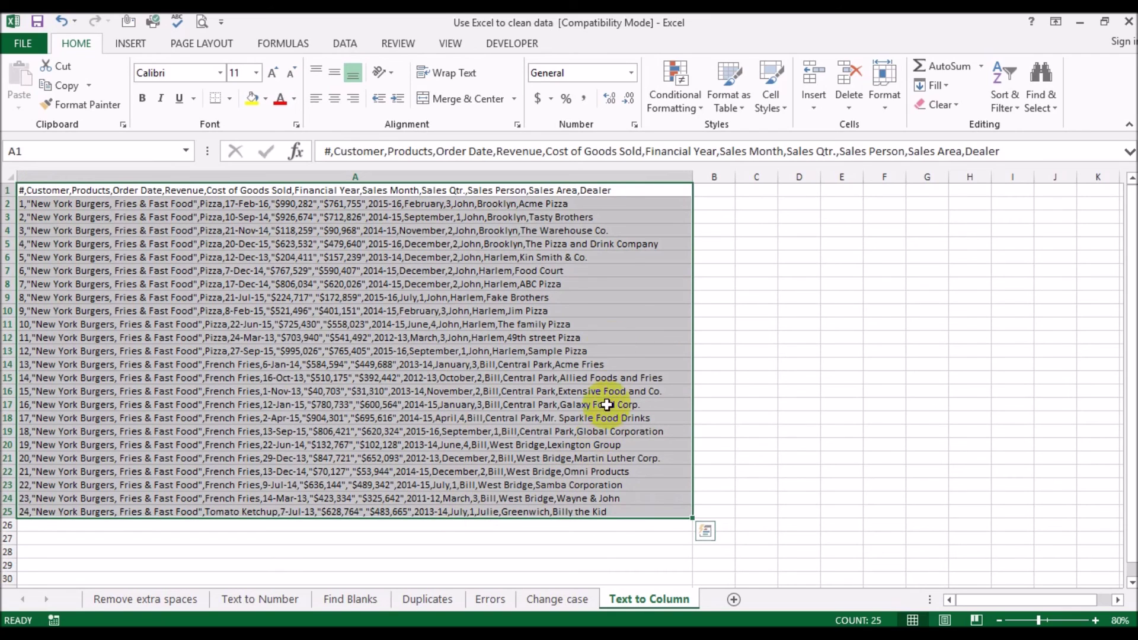
left_click(345, 47)
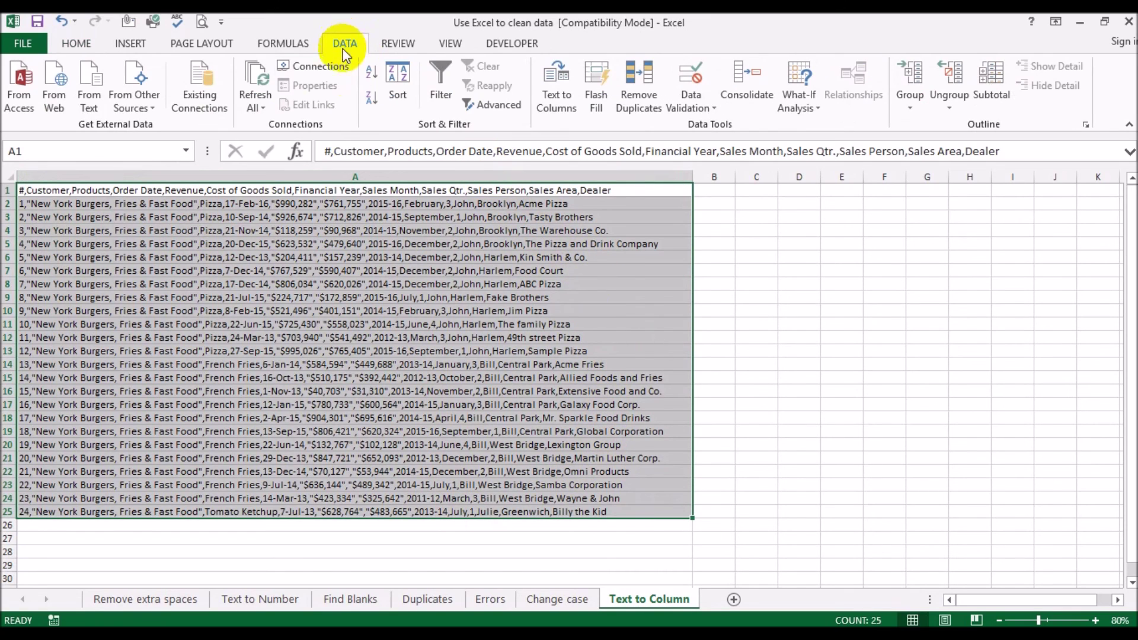
Run Text to Columns as Delimited with Comma as the separator.
left_click(557, 71)
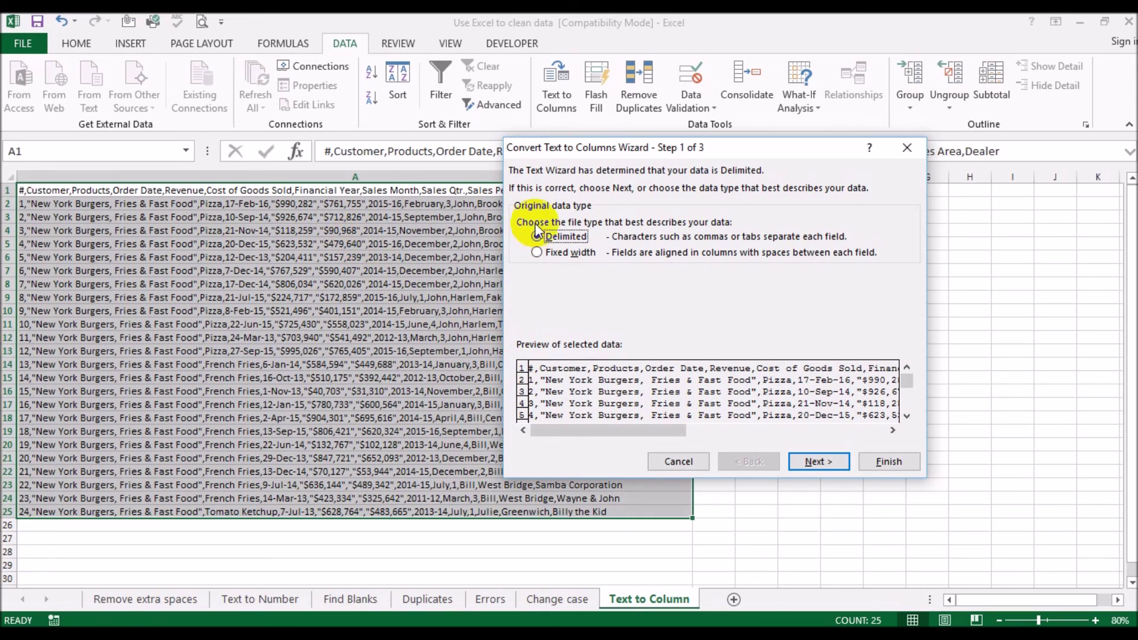
left_click(817, 462)
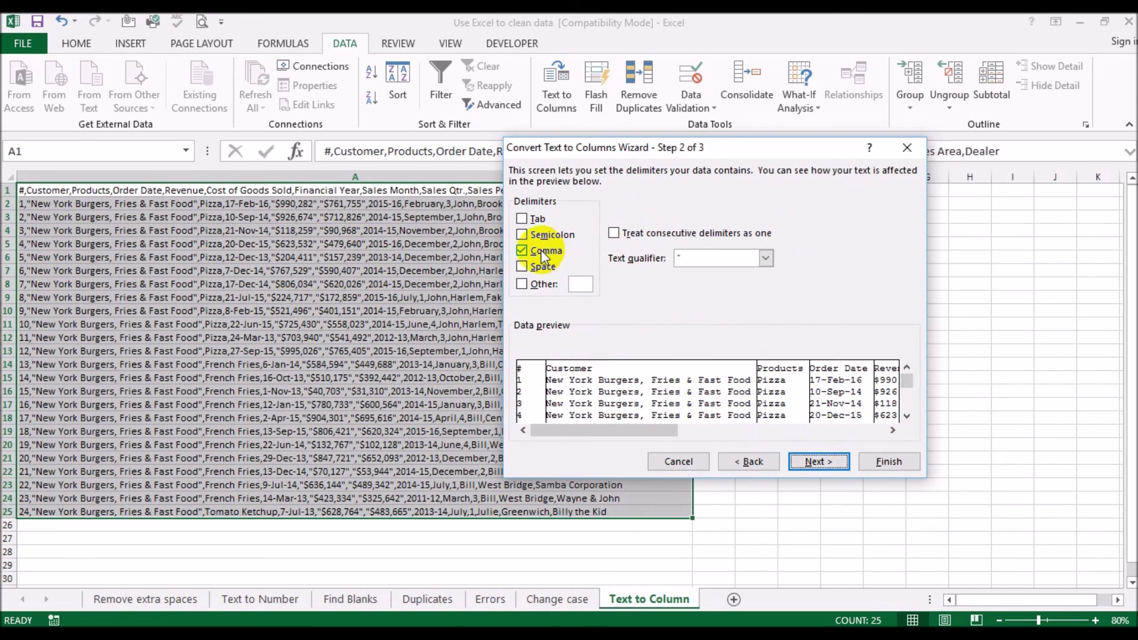
left_click(807, 463)
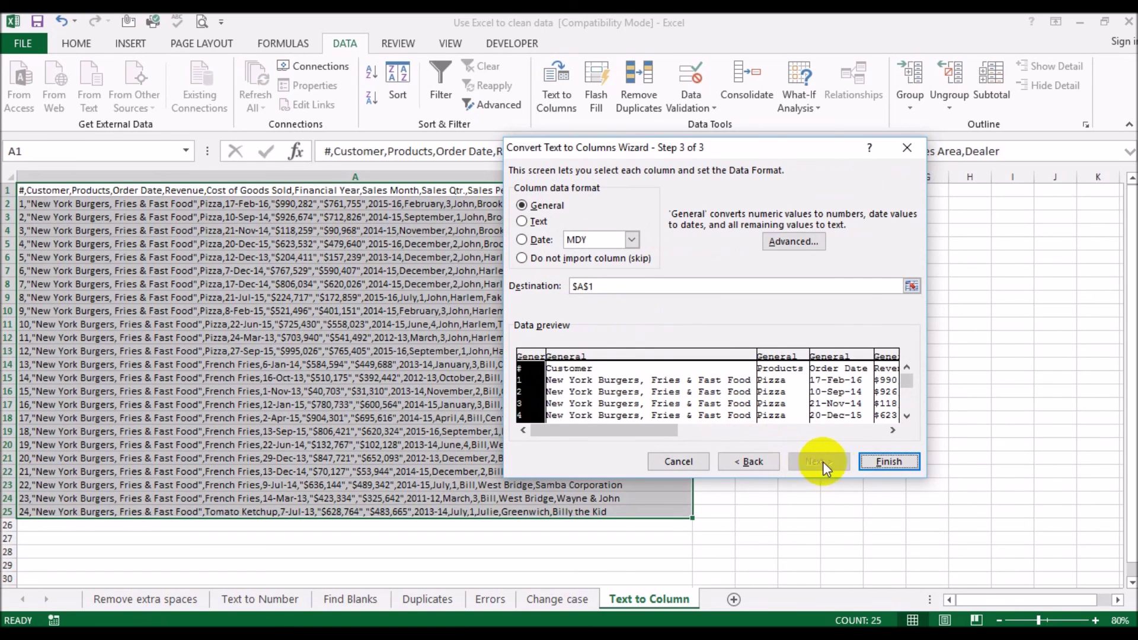
left_click(877, 461)
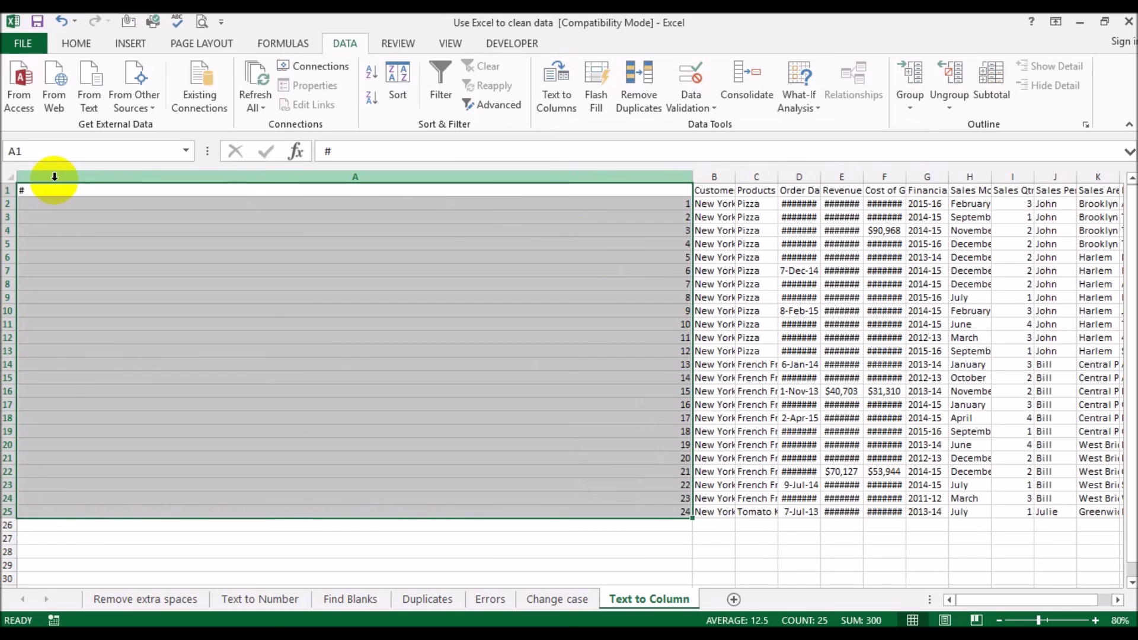
Autofit every column on the sheet to its contents.
left_click(11, 177)
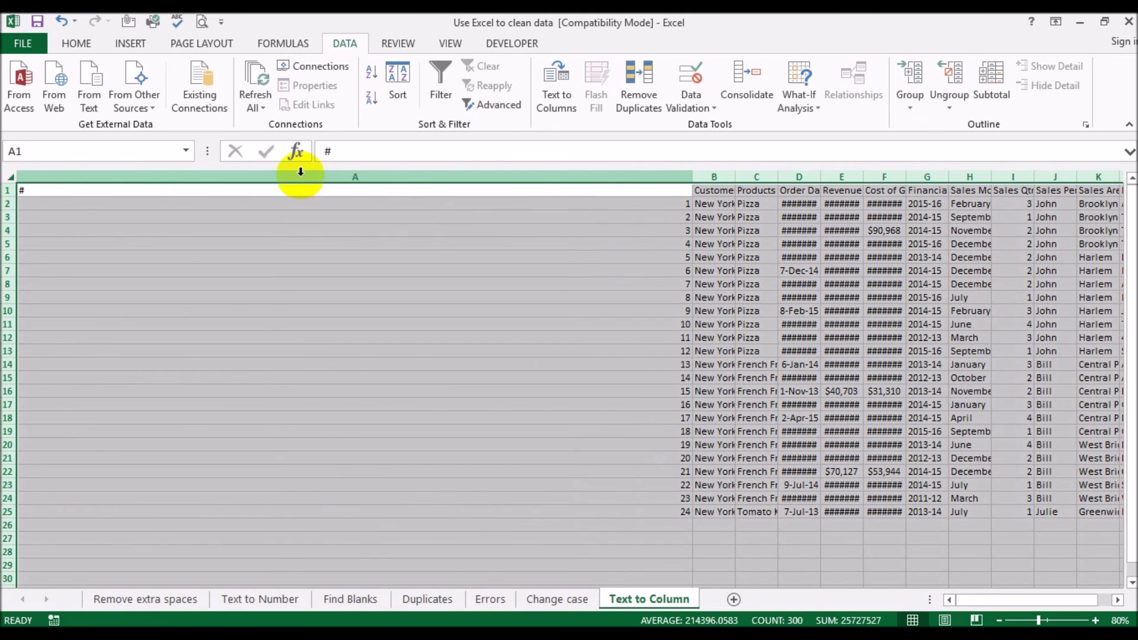
double_click(699, 175)
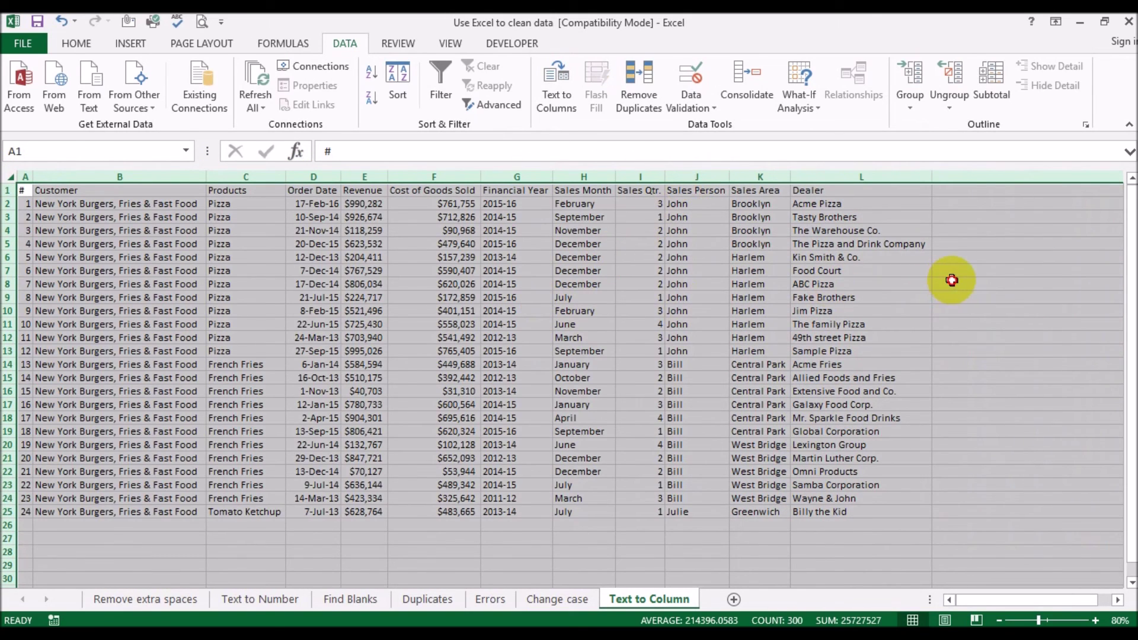
left_click(946, 282)
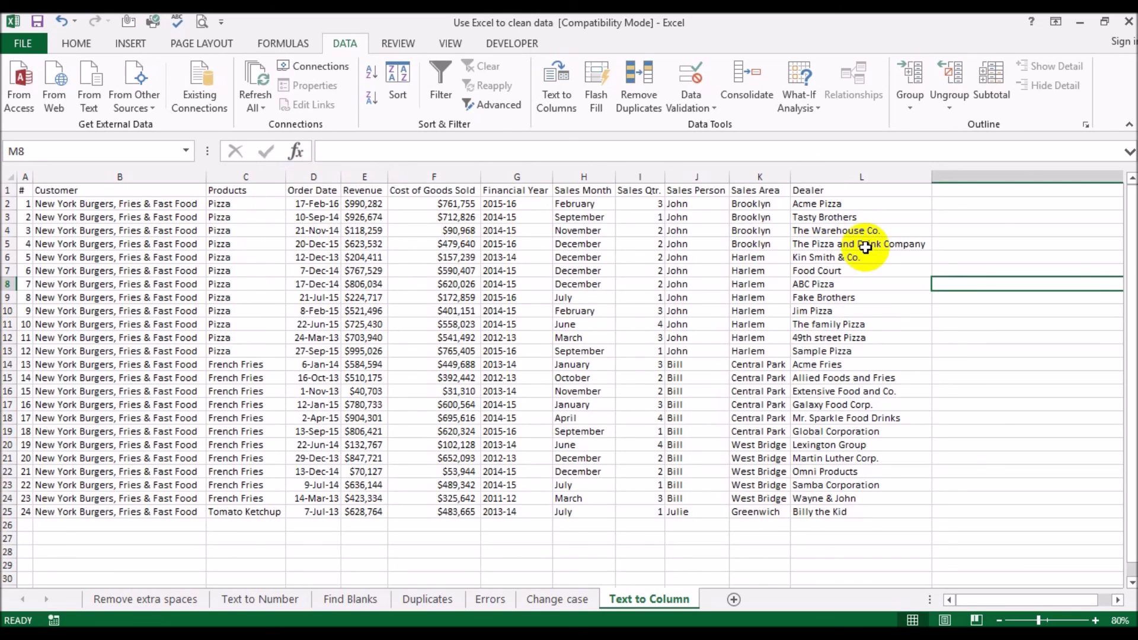
Select the Cost of Goods Sold values and the Brooklyn sales area cells to check them.
left_click_drag(454, 204, 450, 520)
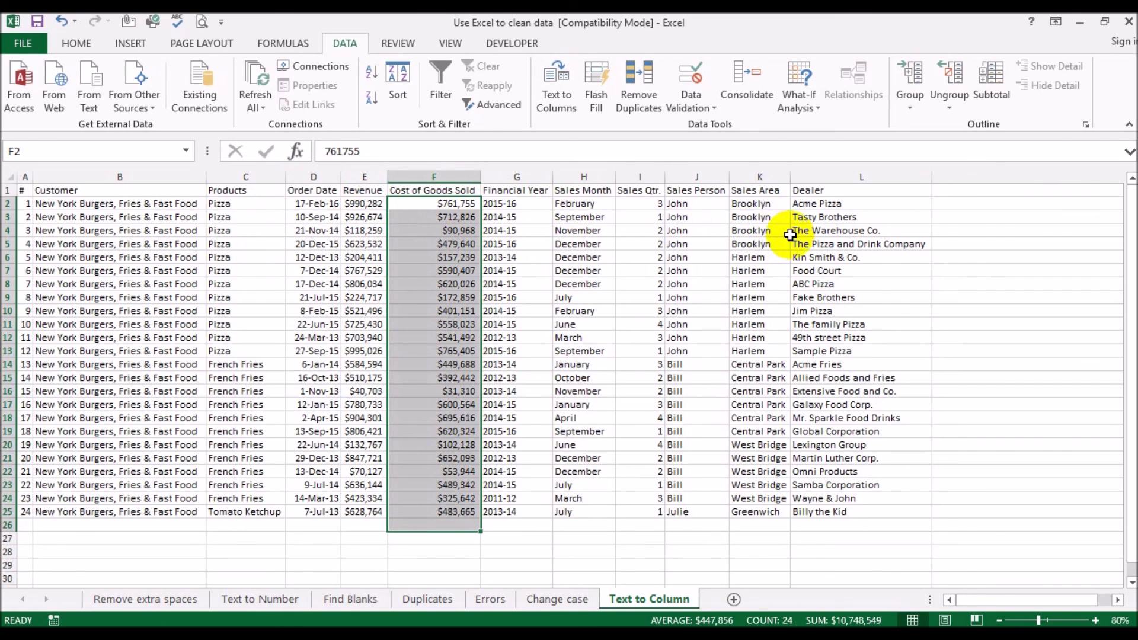
left_click_drag(749, 205, 753, 245)
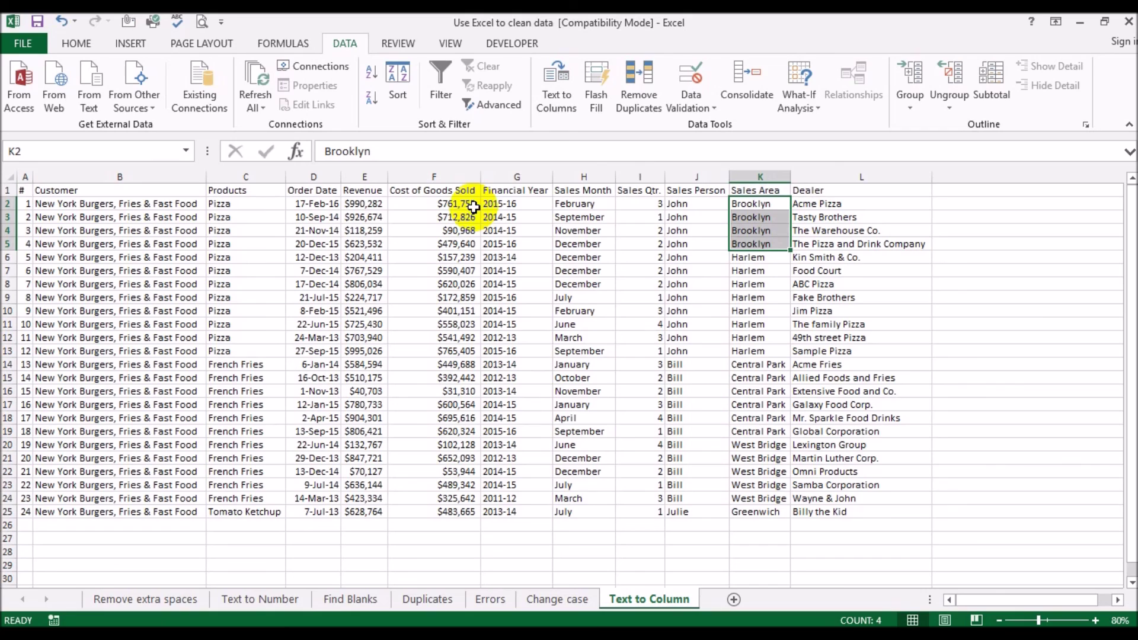
left_click(974, 259)
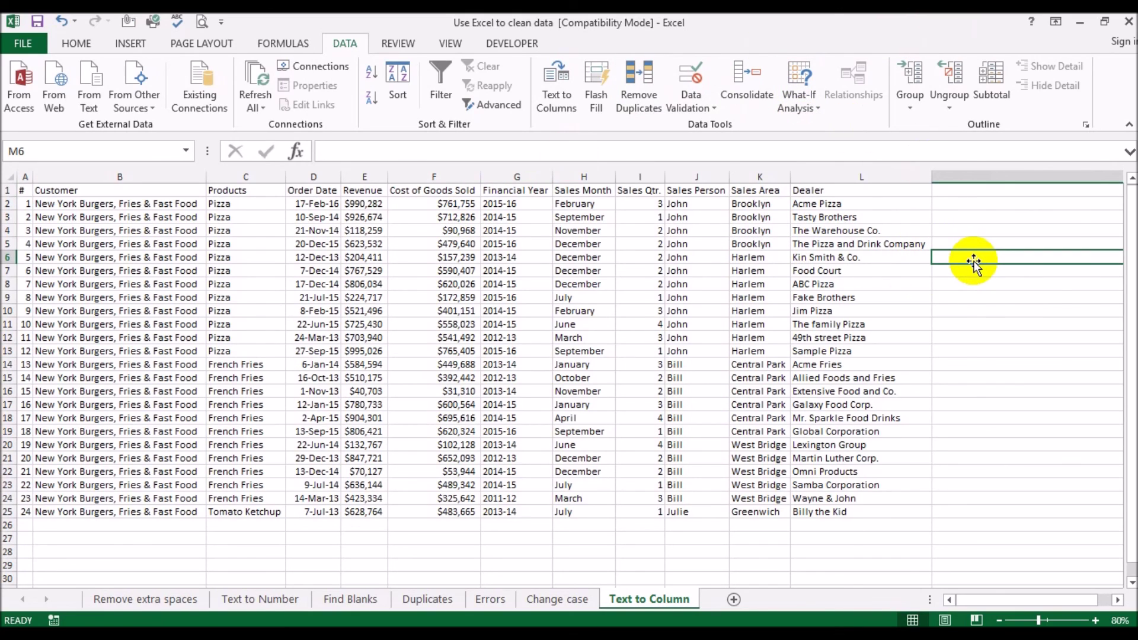